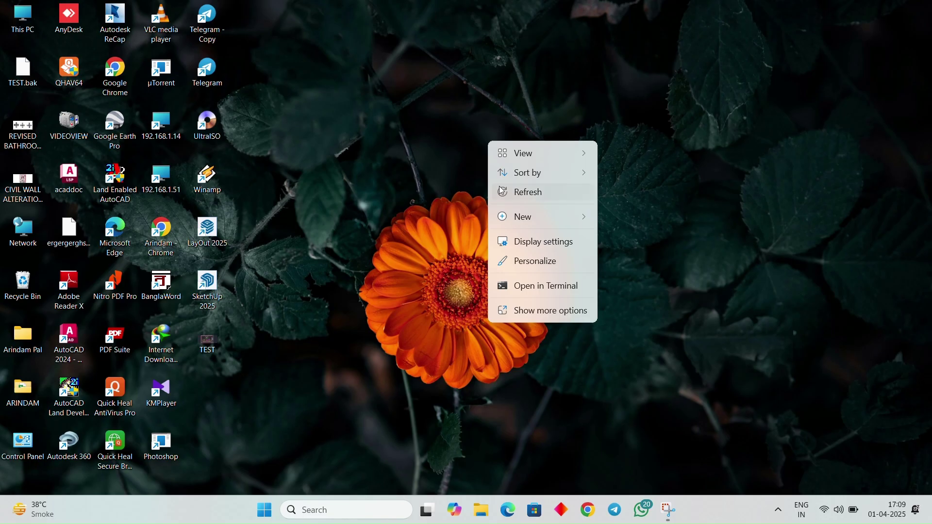
- Start SketchUp 2025 from the desktop and cancel the Quick Update e-mail request
{"action": "left_click", "coordinate": [503, 192]}
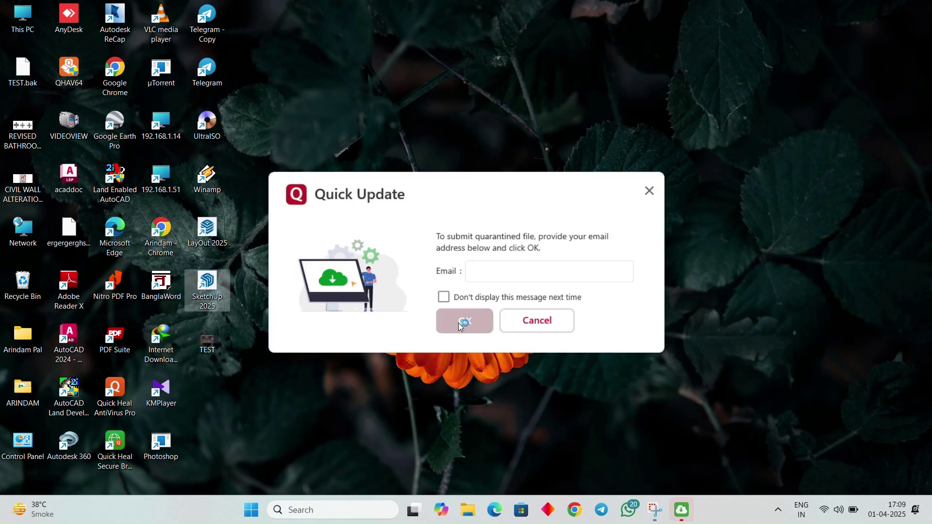
{"action": "left_click", "coordinate": [527, 316]}
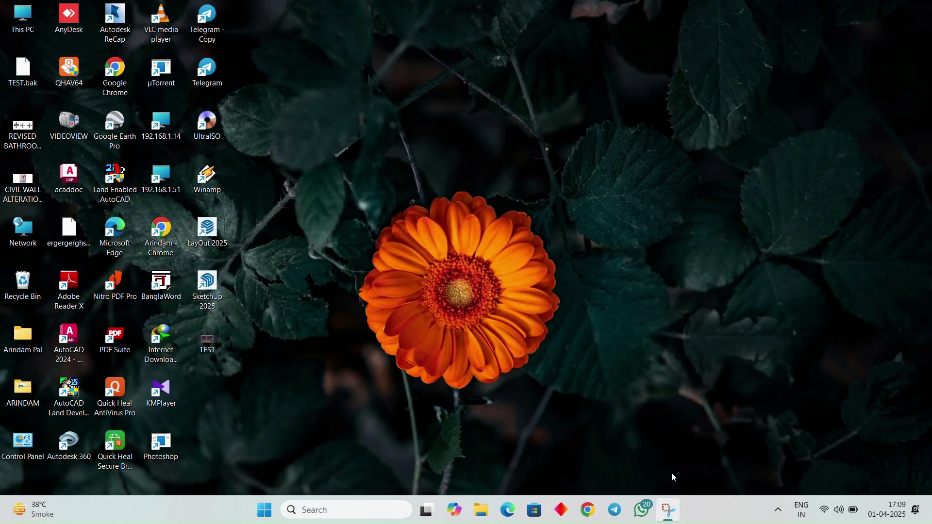
{"action": "right_click", "coordinate": [756, 99]}
{"action": "left_click", "coordinate": [786, 149]}
{"action": "right_click", "coordinate": [785, 148]}
{"action": "left_click", "coordinate": [809, 201]}
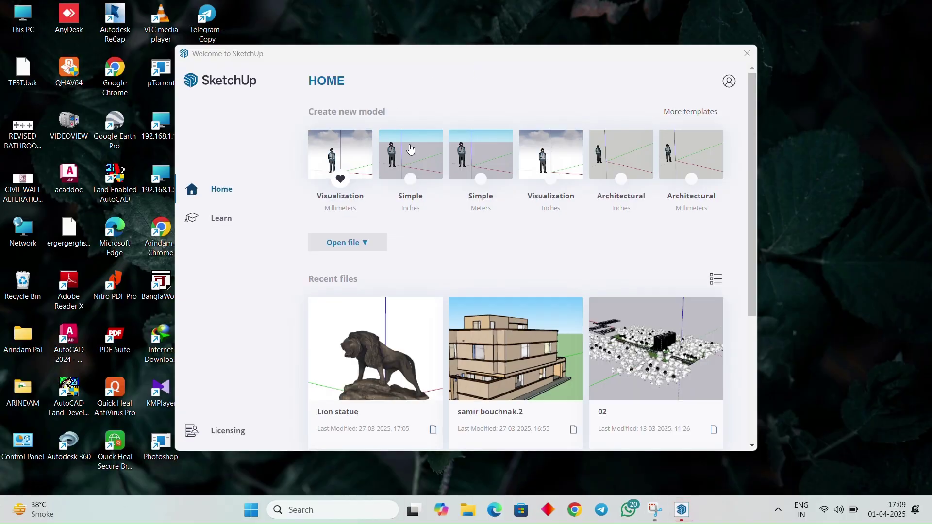
- Look through the welcome window's Open file and Learn options, and create a new model from the Visualization template in millimeters
{"action": "left_click", "coordinate": [364, 243]}
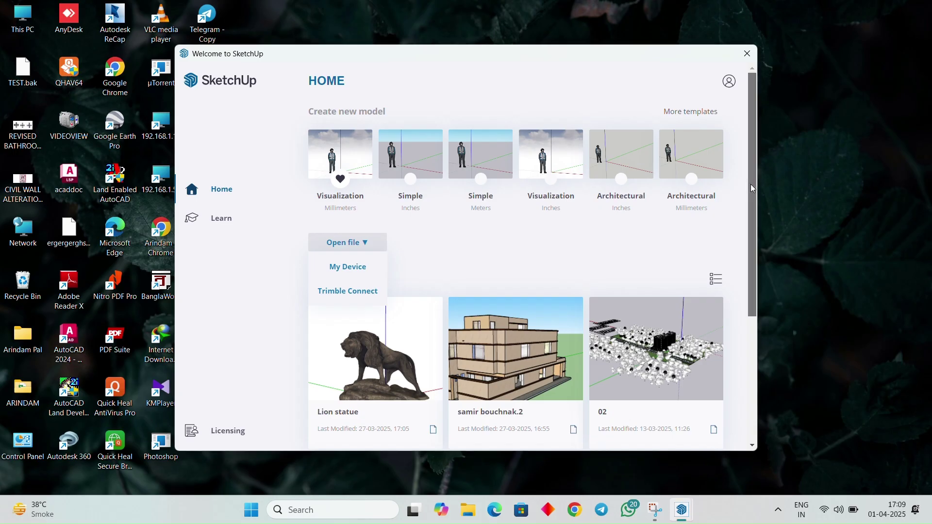
{"action": "left_click_drag", "start_coordinate": [750, 185], "coordinate": [757, 103]}
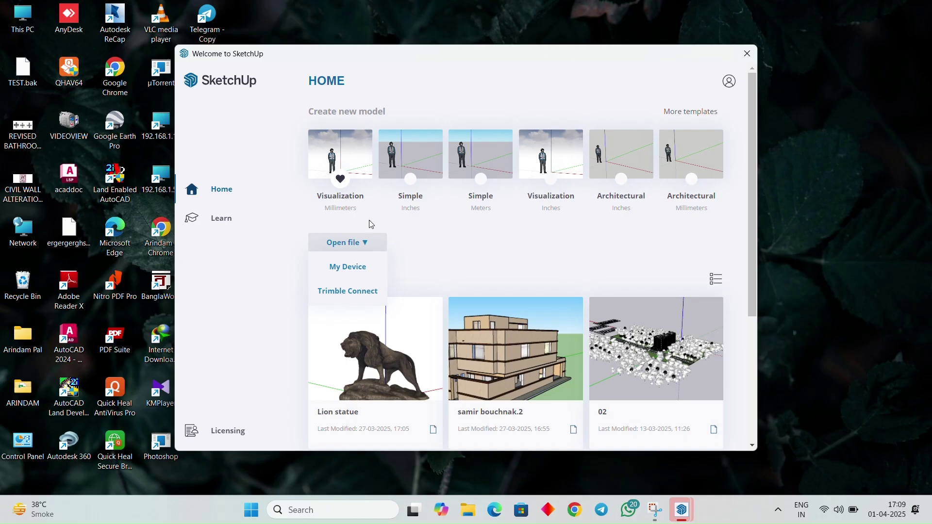
{"action": "left_click", "coordinate": [208, 224]}
{"action": "left_click", "coordinate": [219, 193]}
{"action": "left_click", "coordinate": [235, 224]}
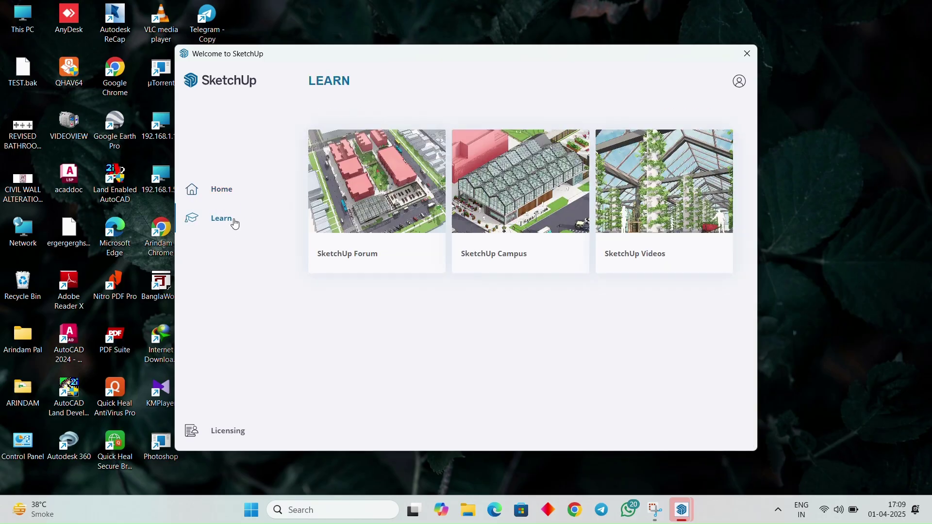
{"action": "left_click", "coordinate": [240, 203]}
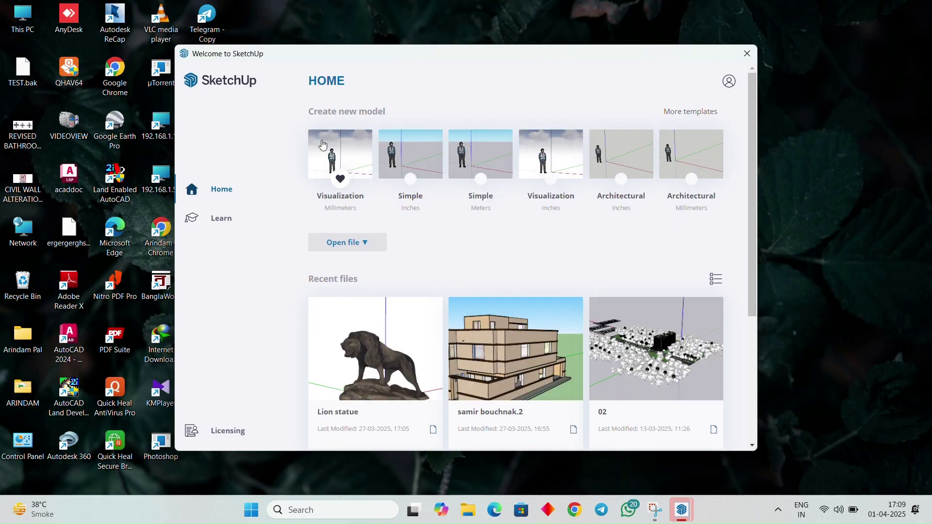
{"action": "left_click", "coordinate": [339, 153]}
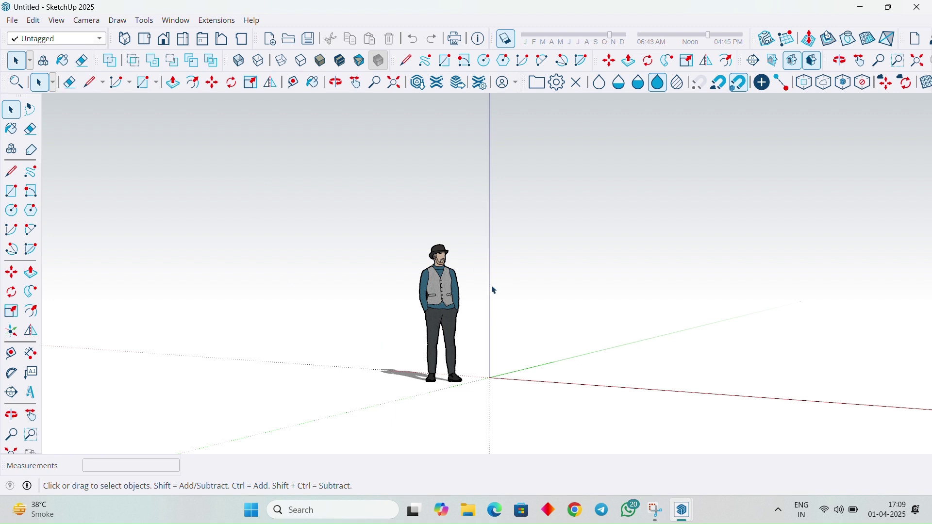
- Draw a 5000 mm line from the origin along the green axis and a second 5000 mm line downward from its end
{"action": "middle_click_drag", "start_coordinate": [494, 290], "coordinate": [474, 432]}
{"action": "scroll", "coordinate": [573, 327], "scroll_direction": "up", "scroll_amount": 4}
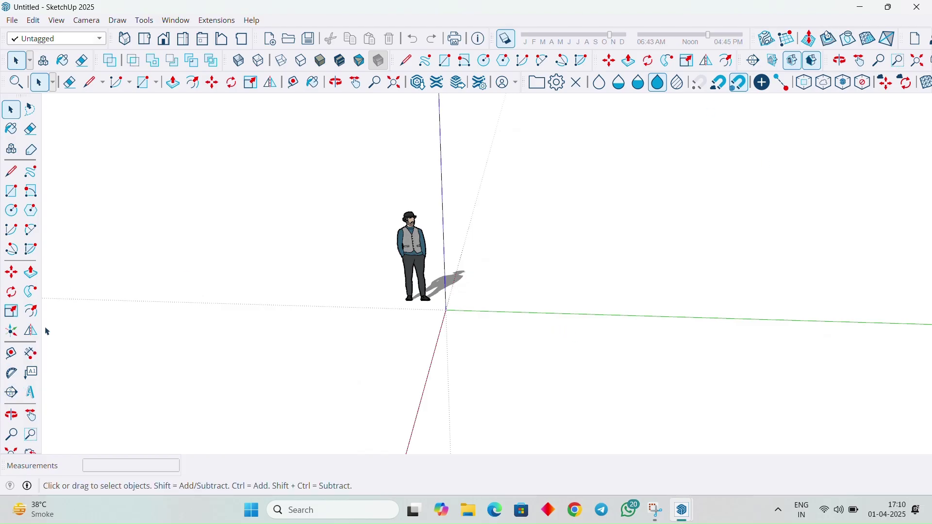
{"action": "left_click", "coordinate": [31, 415]}
{"action": "left_click_drag", "start_coordinate": [592, 327], "coordinate": [432, 249]}
{"action": "middle_click_drag", "start_coordinate": [309, 383], "coordinate": [374, 318]}
{"action": "middle_click_drag", "start_coordinate": [372, 258], "coordinate": [263, 336]}
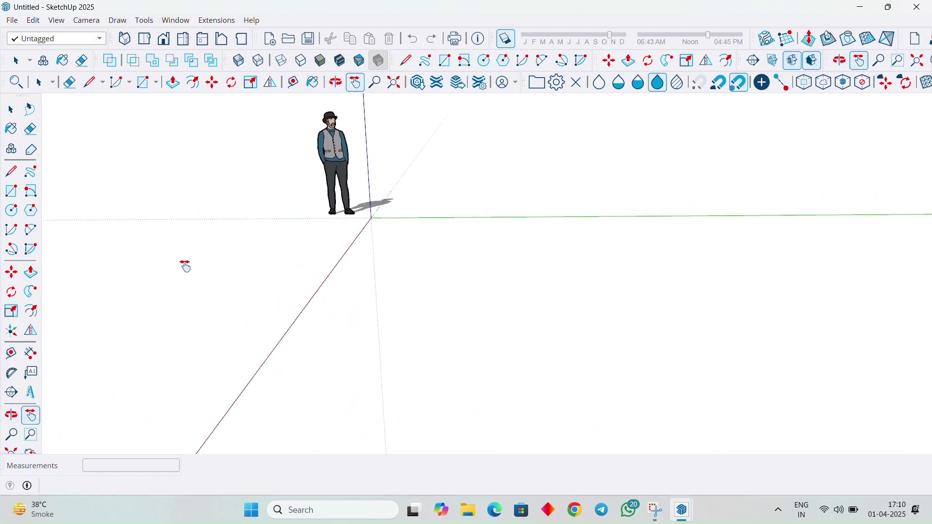
{"action": "left_click", "coordinate": [11, 172]}
{"action": "left_click", "coordinate": [372, 218]}
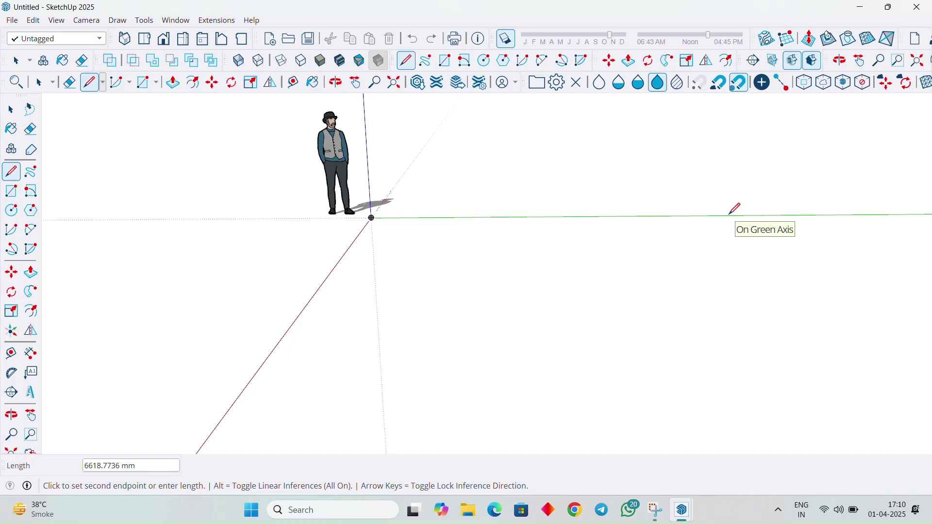
{"action": "type", "text": "5"}
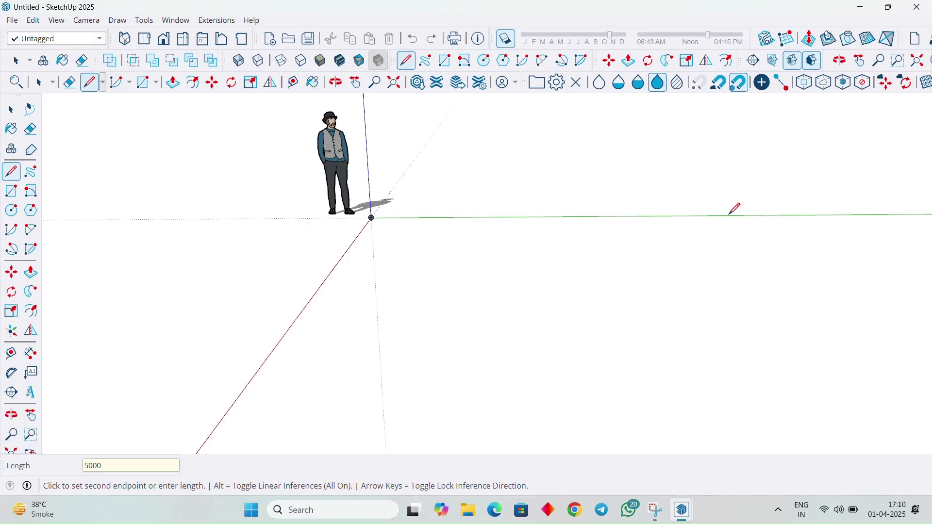
{"action": "type", "text": "000"}
{"action": "key", "text": "Return"}
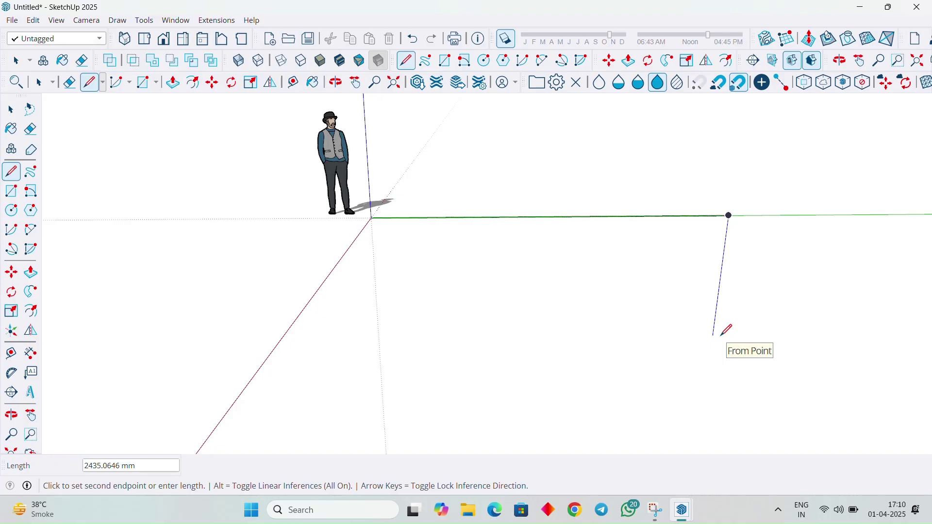
{"action": "type", "text": "5000"}
{"action": "key", "text": "Return"}
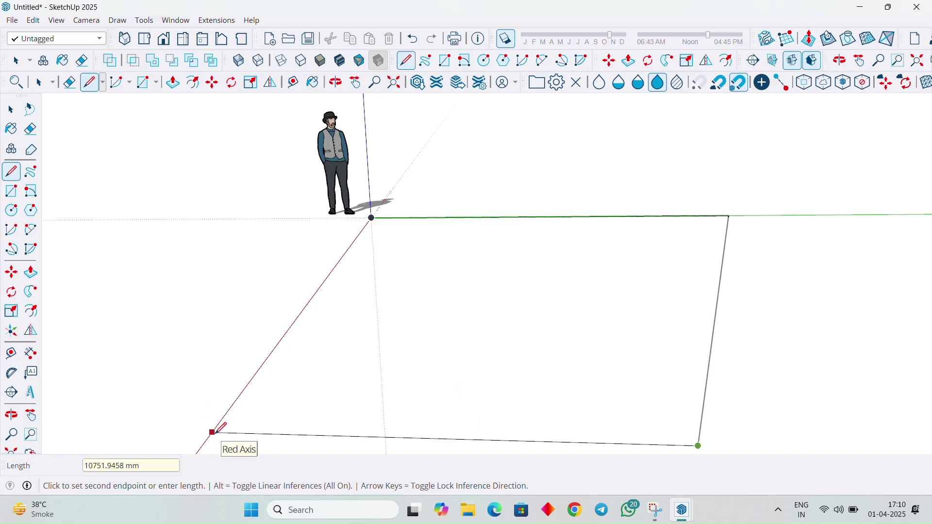
- Continue the line outline to a point on the red axis and close it back at the origin
{"action": "type", "text": "500"}
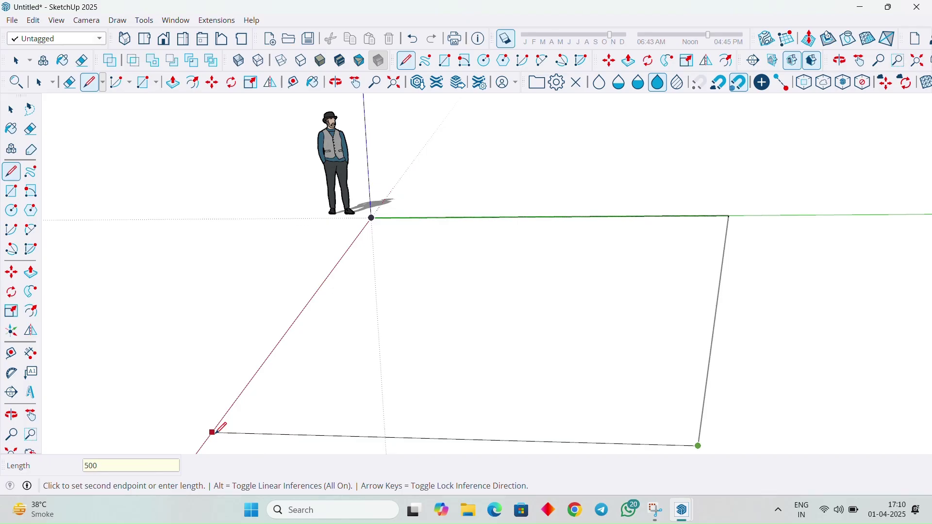
{"action": "type", "text": "0"}
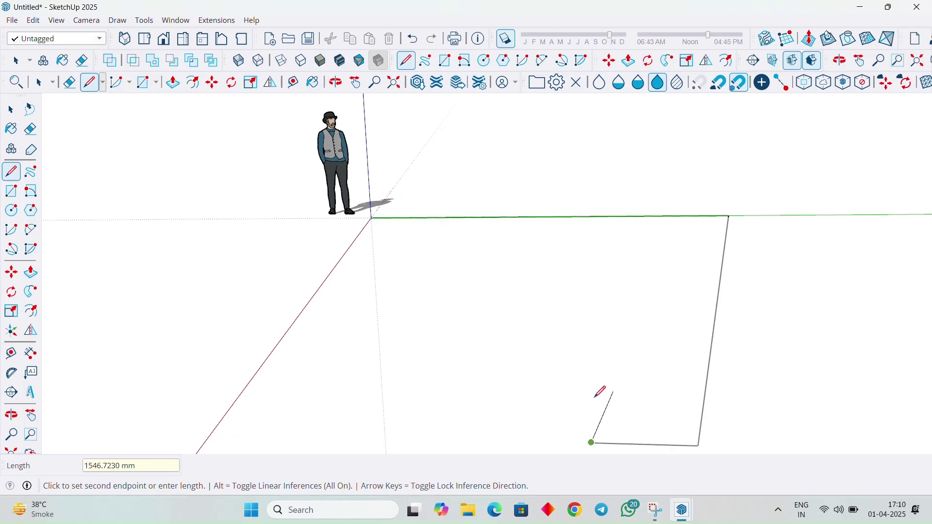
{"action": "left_click", "coordinate": [212, 432]}
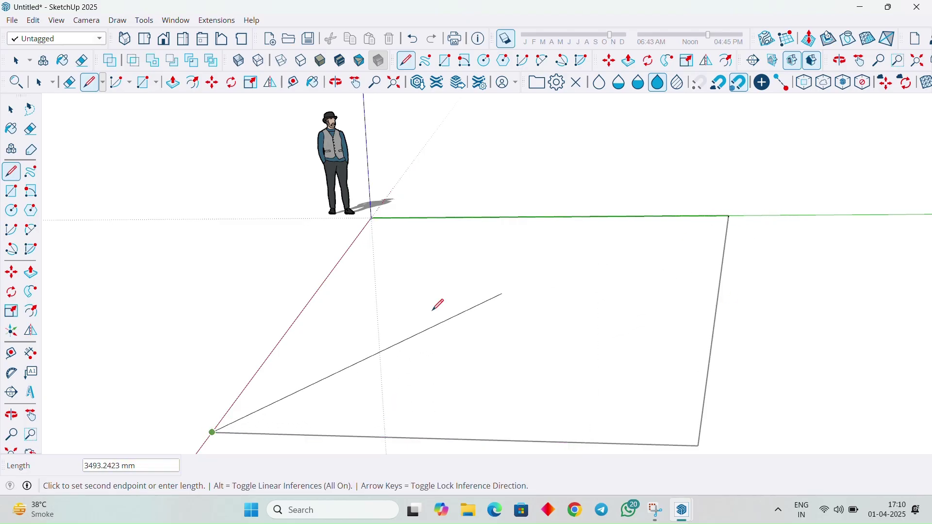
{"action": "key", "text": "Escape"}
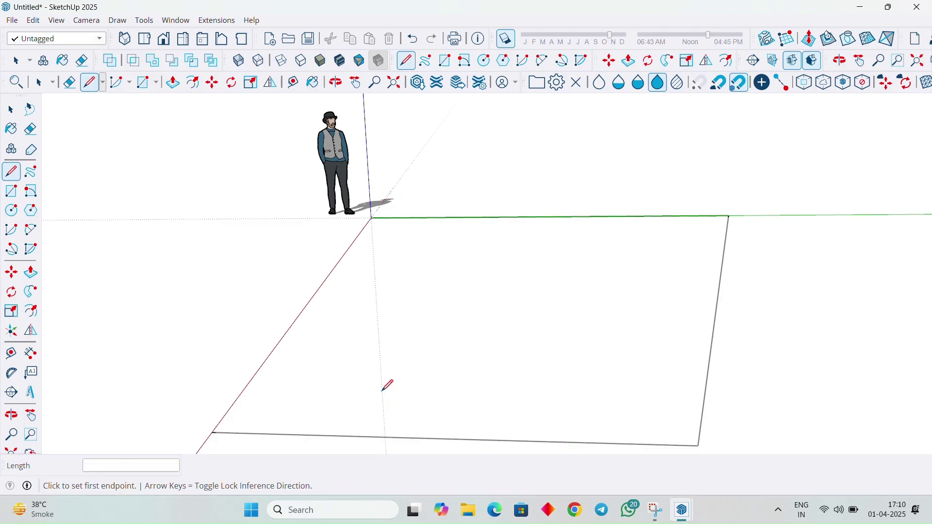
{"action": "left_click", "coordinate": [212, 432]}
{"action": "left_click", "coordinate": [372, 218]}
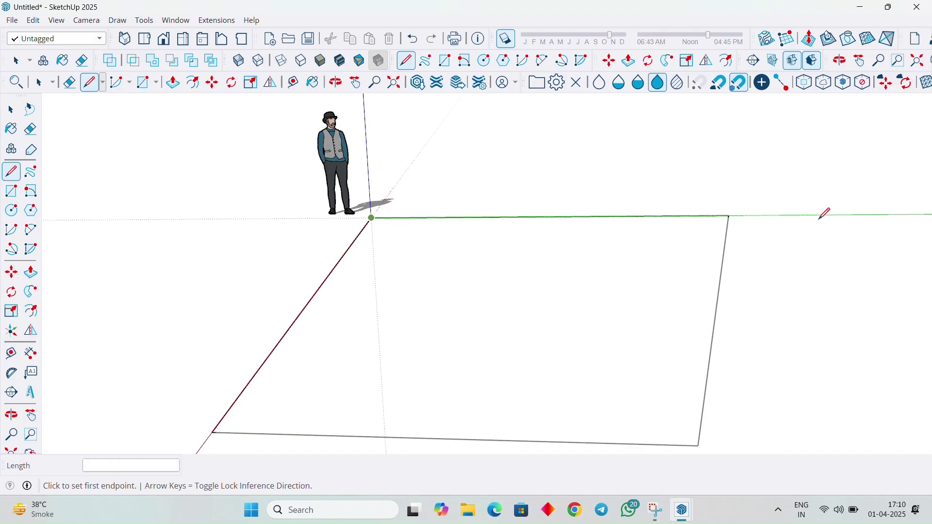
{"action": "key", "text": "space"}
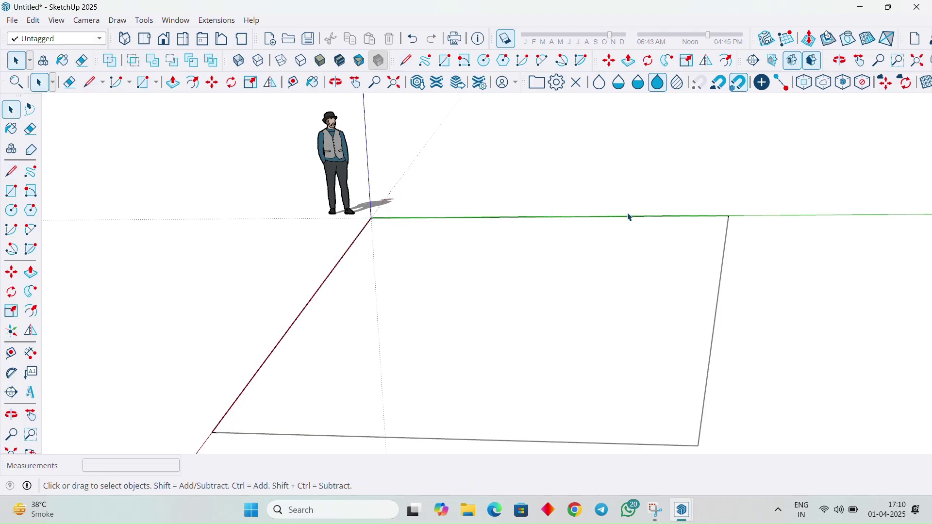
- Undo all the lines of the drawn outline
{"action": "key", "text": "ctrl+z"}
{"action": "key", "text": "ctrl+z"}
{"action": "key", "text": "ctrl+z"}
{"action": "key", "text": "ctrl+z"}
{"action": "key", "text": "ctrl+z"}
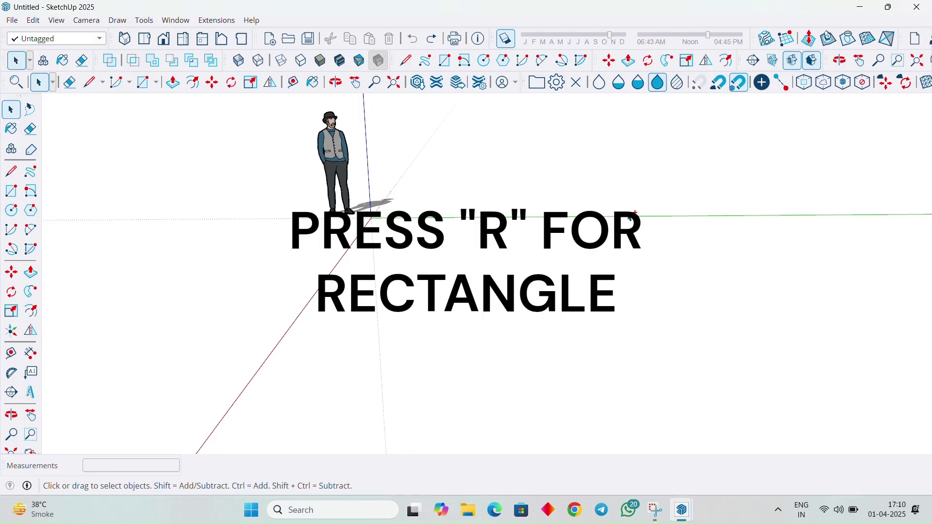
- Draw a ground rectangle from the origin, 50000 mm along the red axis and about 6100 mm along the green axis
{"action": "key", "text": "r"}
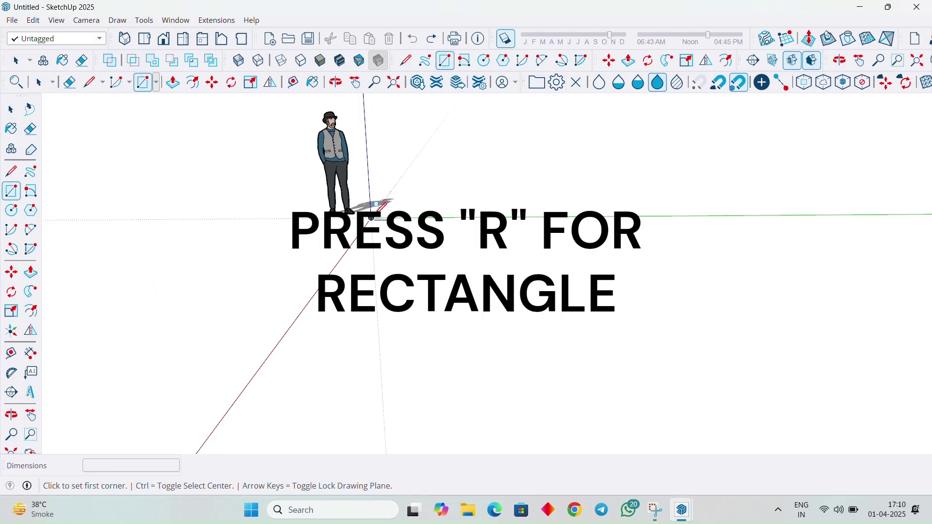
{"action": "left_click", "coordinate": [372, 217]}
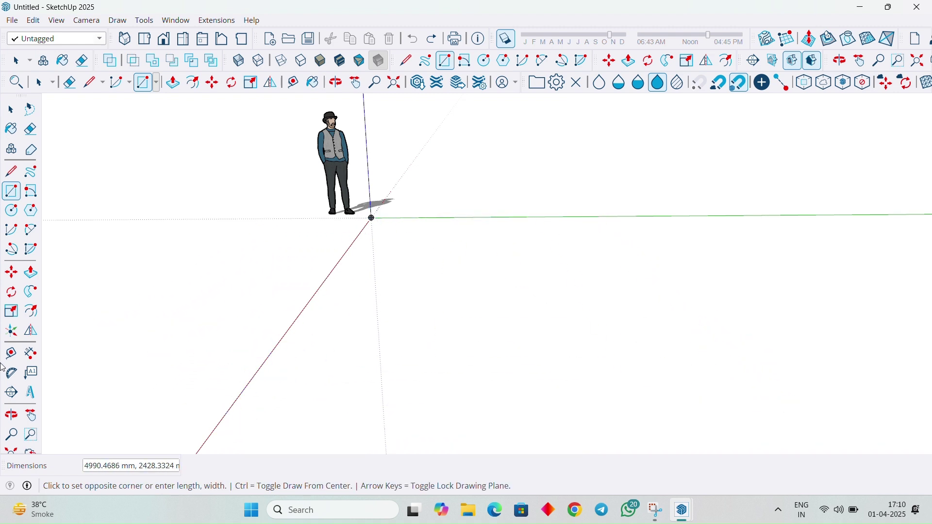
{"action": "middle_click_drag", "start_coordinate": [176, 312], "coordinate": [202, 397]}
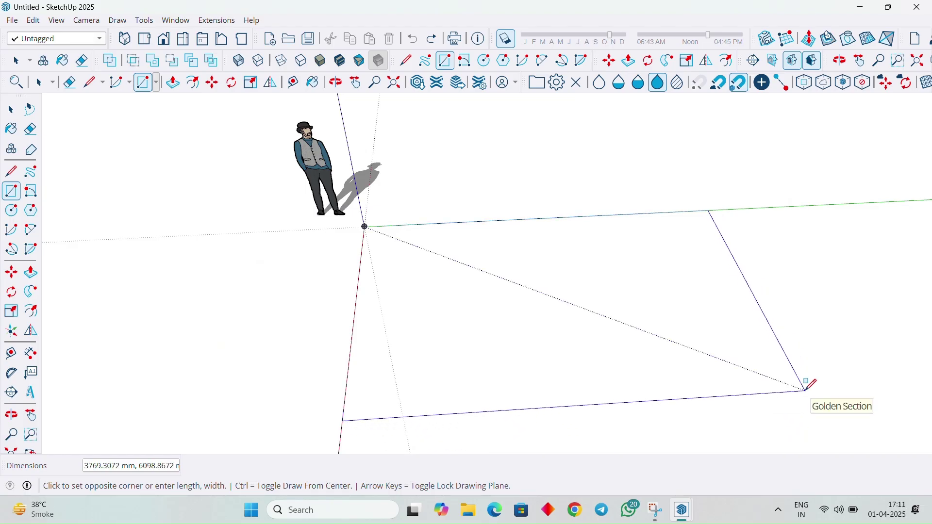
{"action": "type", "text": "5"}
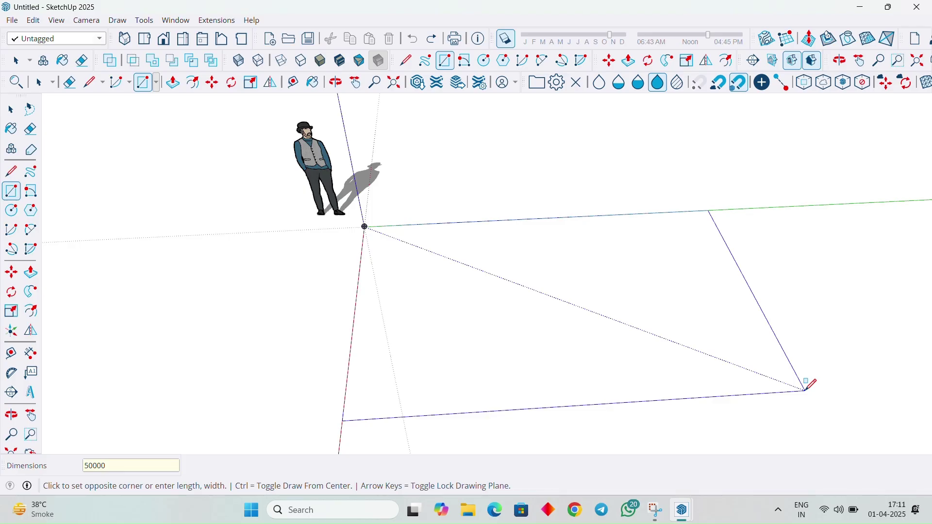
{"action": "type", "text": "0000"}
{"action": "key", "text": "Return"}
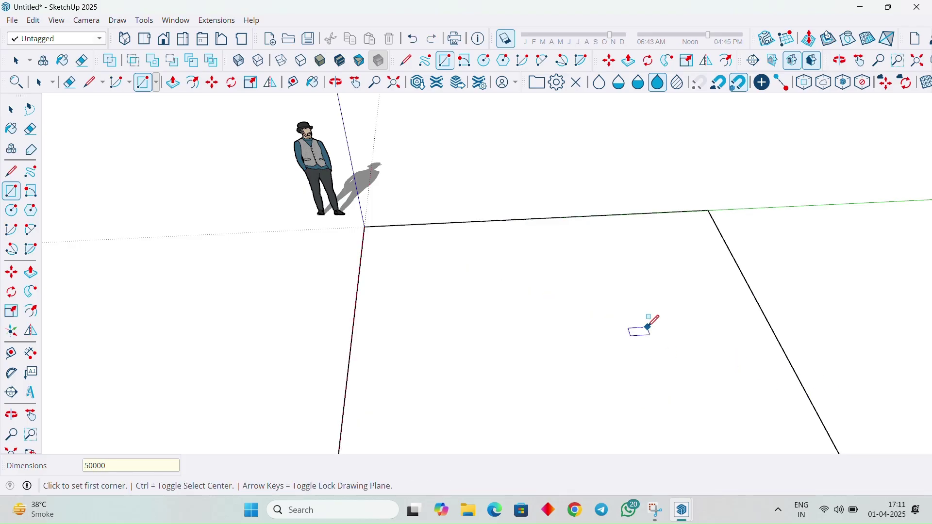
{"action": "scroll", "coordinate": [663, 308], "scroll_direction": "down", "scroll_amount": 5}
{"action": "mouse_move", "coordinate": [697, 318]}
{"action": "middle_mouse_down"}
{"action": "mouse_move", "coordinate": [494, 290]}
{"action": "mouse_move", "coordinate": [358, 308]}
{"action": "middle_mouse_up"}
{"action": "scroll", "coordinate": [501, 312], "scroll_direction": "down", "scroll_amount": 3}
{"action": "scroll", "coordinate": [180, 352], "scroll_direction": "up", "scroll_amount": 2}
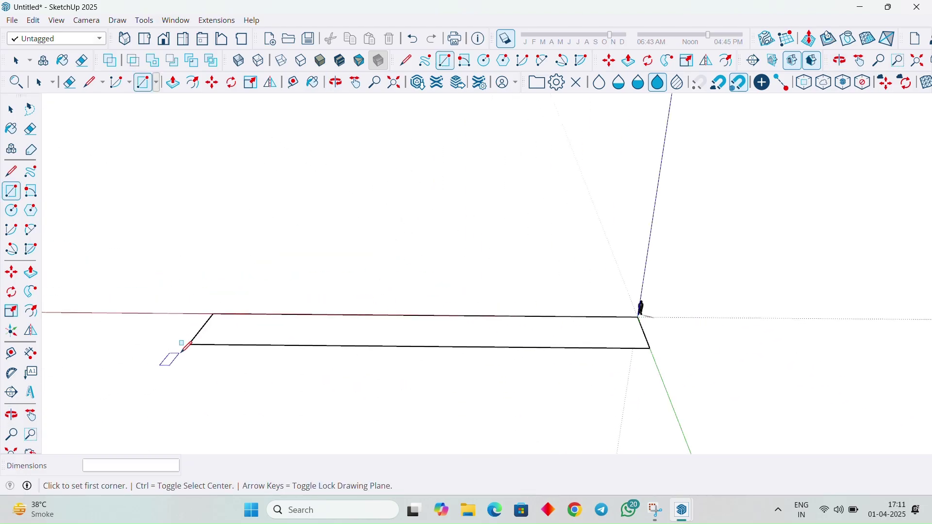
{"action": "key", "text": "space"}
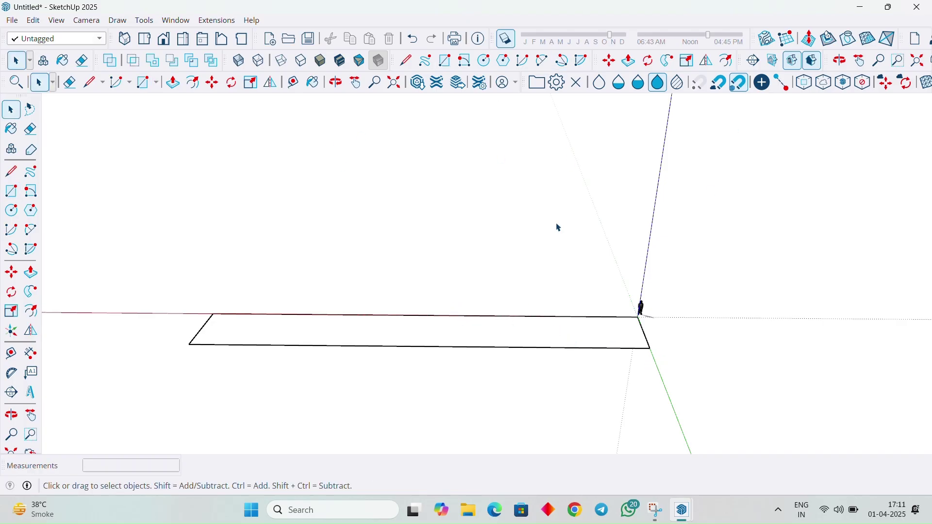
- Pull the rectangle's face upward by about 6195 mm into a solid box
{"action": "scroll", "coordinate": [290, 374], "scroll_direction": "up", "scroll_amount": 2}
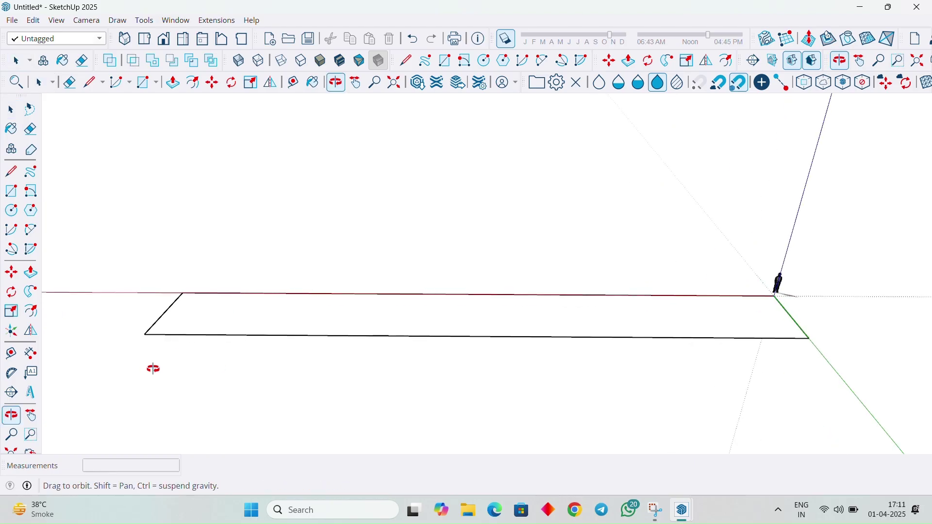
{"action": "middle_click_drag", "start_coordinate": [150, 368], "coordinate": [239, 381]}
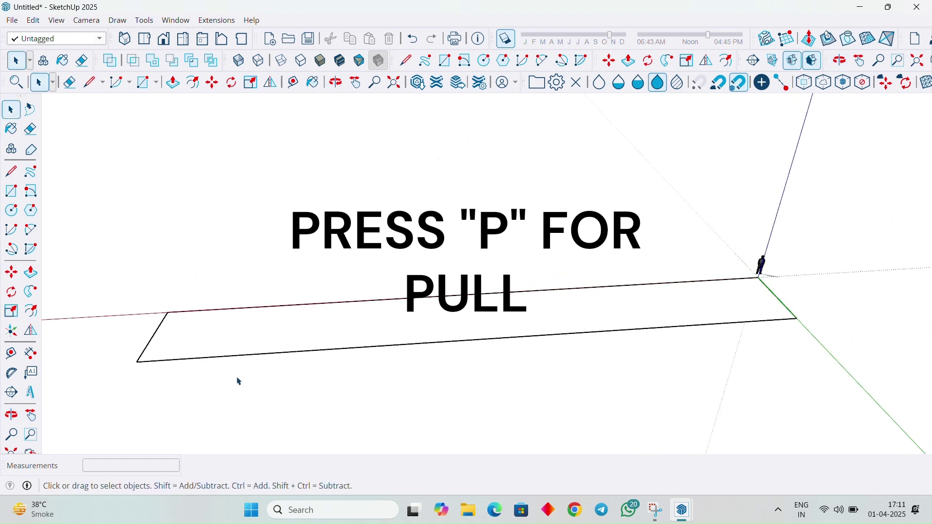
{"action": "key", "text": "p"}
{"action": "left_click", "coordinate": [322, 329]}
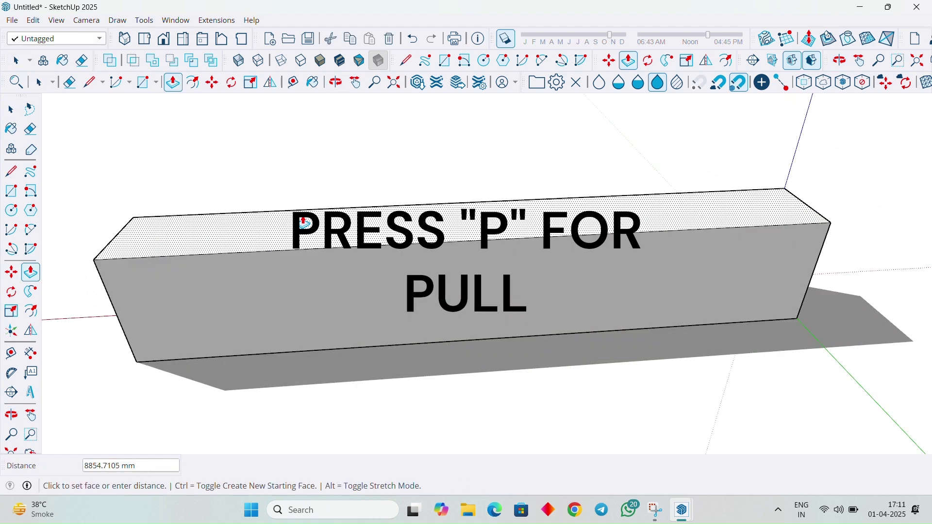
{"action": "left_click", "coordinate": [305, 262]}
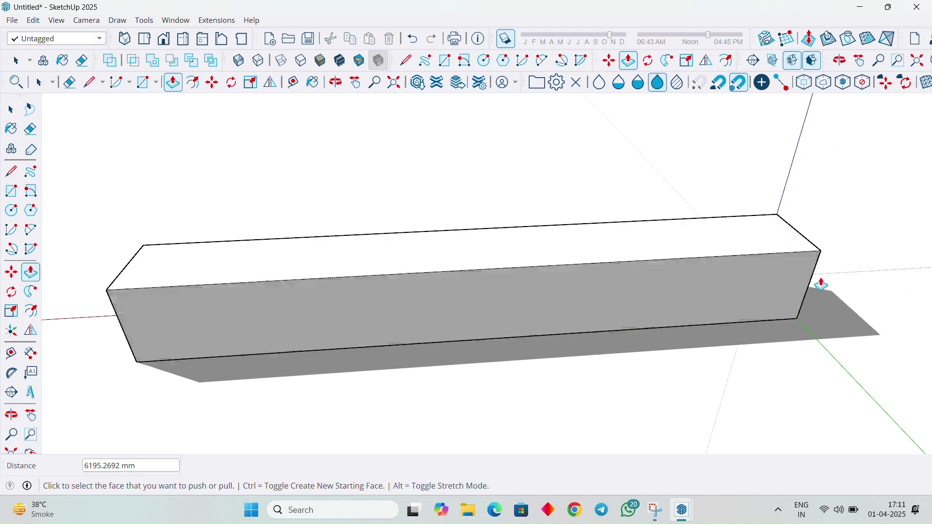
- Measure the box's vertical edge at the origin, from its base corner to its upper corner, with the Tape Measure
{"action": "middle_click_drag", "start_coordinate": [820, 278], "coordinate": [376, 194]}
{"action": "scroll", "coordinate": [378, 395], "scroll_direction": "up", "scroll_amount": 3}
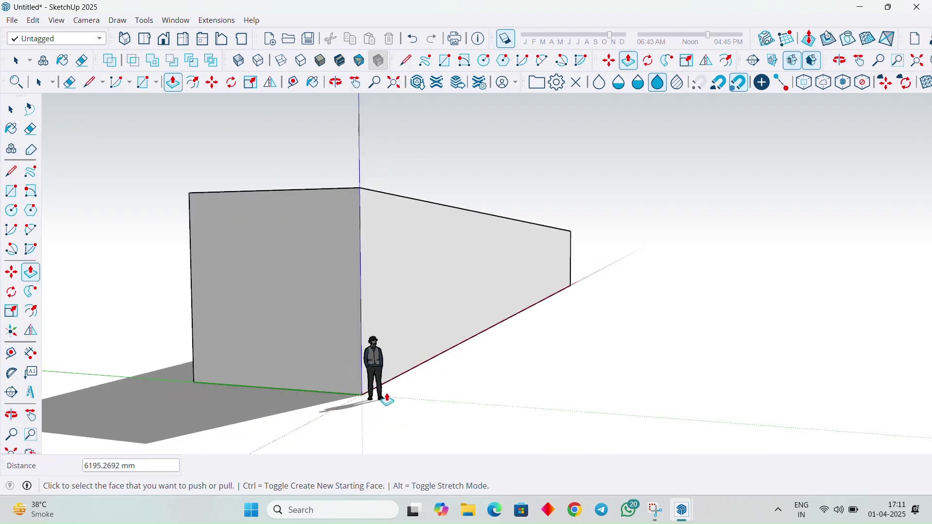
{"action": "middle_click_drag", "start_coordinate": [475, 405], "coordinate": [487, 390]}
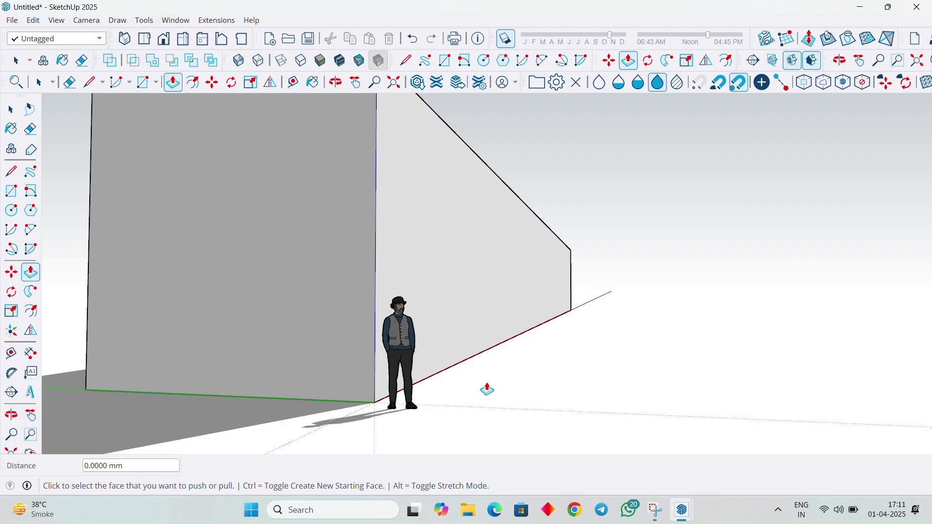
{"action": "key", "text": "t"}
{"action": "left_click", "coordinate": [374, 402]}
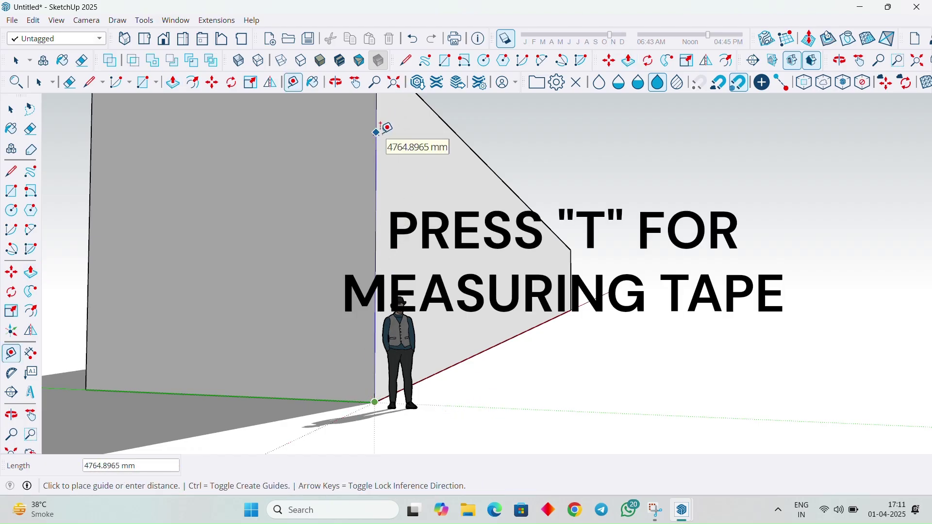
{"action": "middle_click_drag", "start_coordinate": [377, 132], "coordinate": [345, 116]}
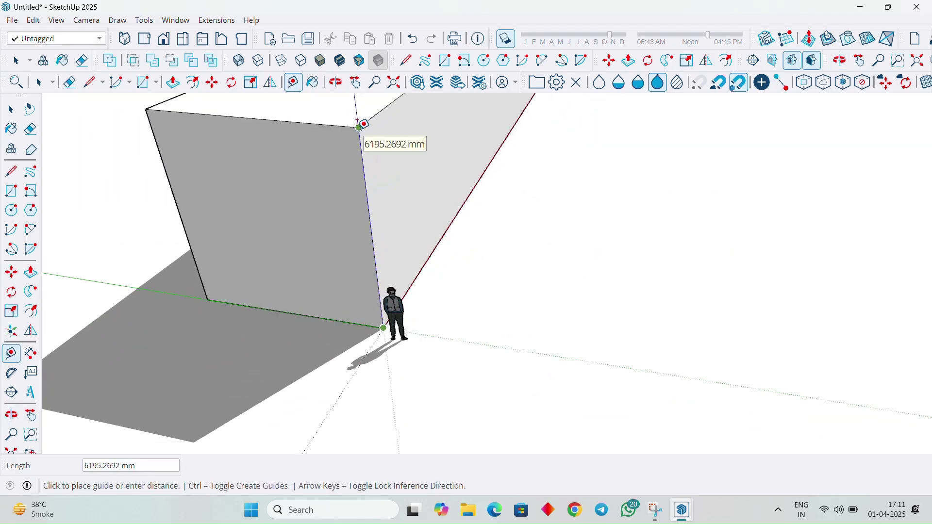
{"action": "left_click", "coordinate": [359, 122]}
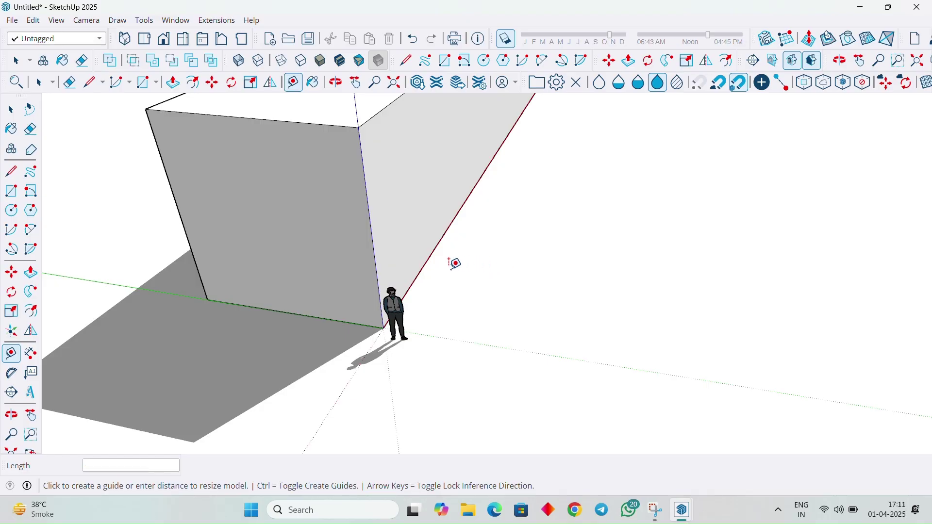
- Draw two rectangles on the box's long side face, one about 6390 by 4658 mm at the end far from the origin, another near the origin end
{"action": "key", "text": "space"}
{"action": "mouse_move", "coordinate": [317, 219]}
{"action": "middle_mouse_down"}
{"action": "mouse_move", "coordinate": [427, 108]}
{"action": "mouse_move", "coordinate": [364, 194]}
{"action": "mouse_move", "coordinate": [318, 217]}
{"action": "mouse_move", "coordinate": [308, 205]}
{"action": "middle_mouse_up"}
{"action": "scroll", "coordinate": [364, 193], "scroll_direction": "down", "scroll_amount": 5}
{"action": "middle_click_drag", "start_coordinate": [204, 198], "coordinate": [588, 260]}
{"action": "scroll", "coordinate": [573, 243], "scroll_direction": "up", "scroll_amount": 3}
{"action": "scroll", "coordinate": [408, 226], "scroll_direction": "down", "scroll_amount": 1}
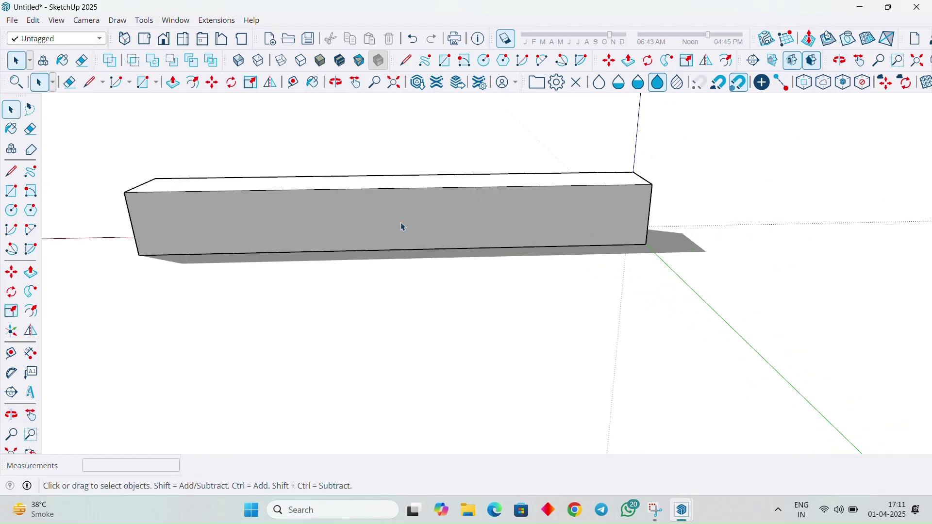
{"action": "middle_click_drag", "start_coordinate": [402, 227], "coordinate": [377, 235]}
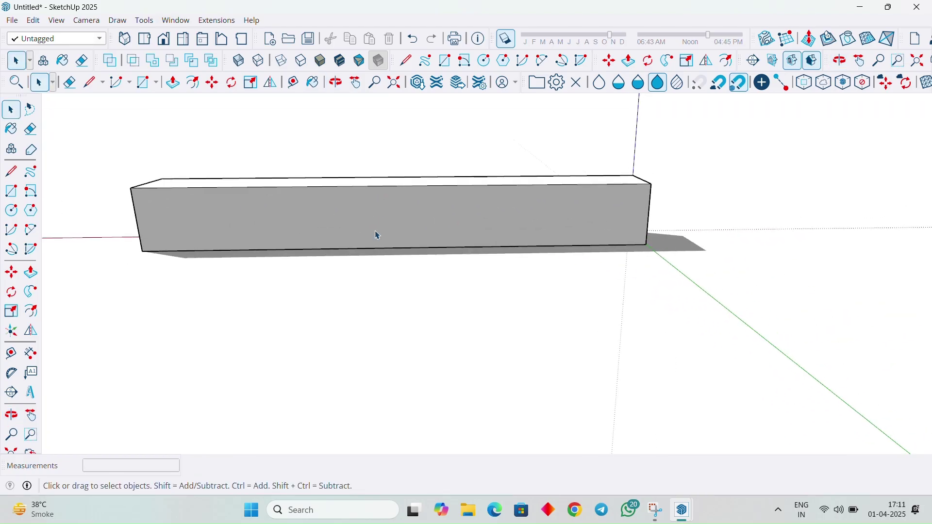
{"action": "key", "text": "r"}
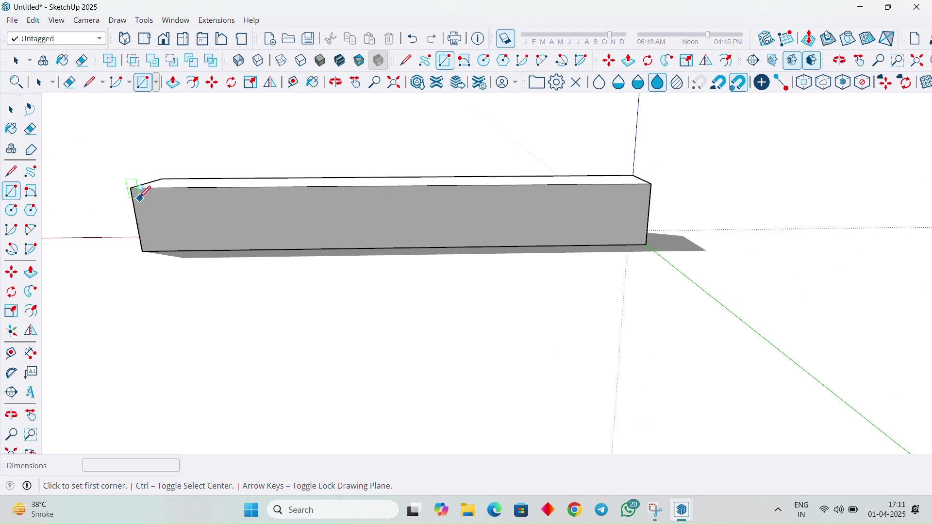
{"action": "left_click", "coordinate": [140, 198]}
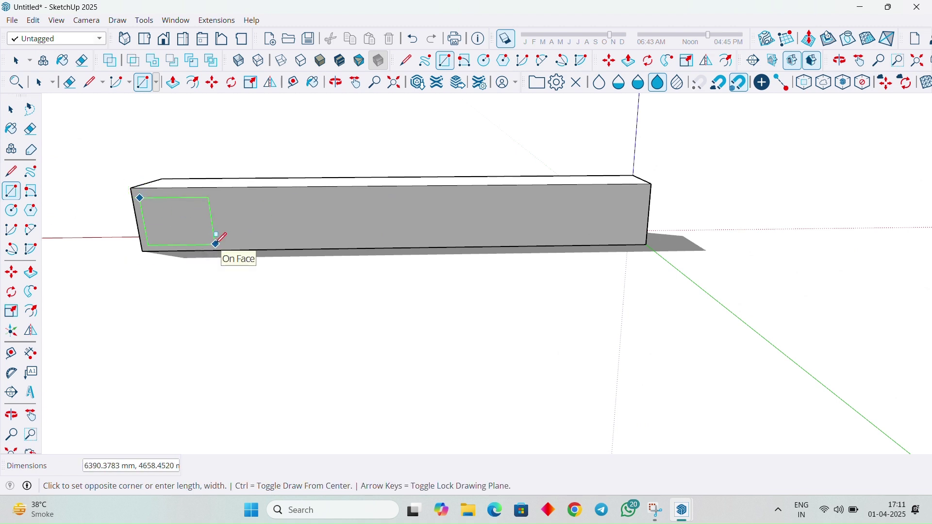
{"action": "left_click", "coordinate": [215, 245]}
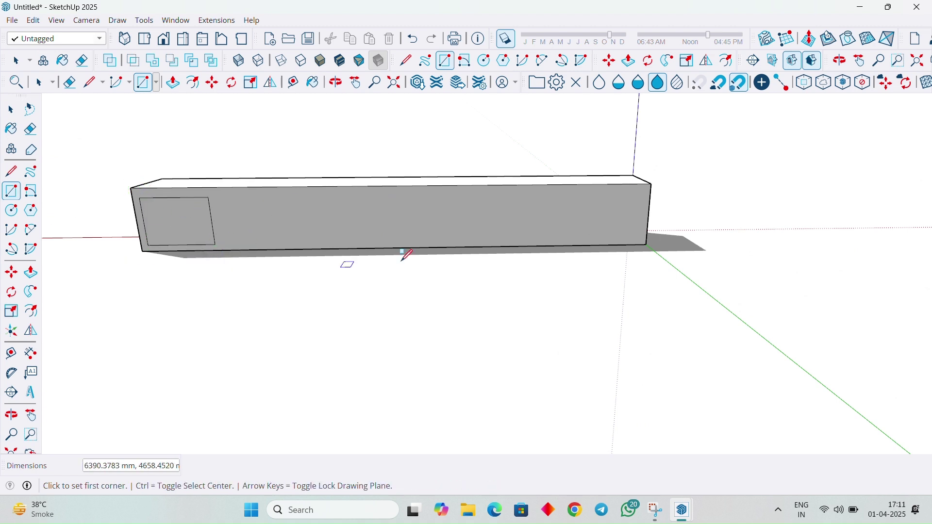
{"action": "left_click", "coordinate": [644, 193]}
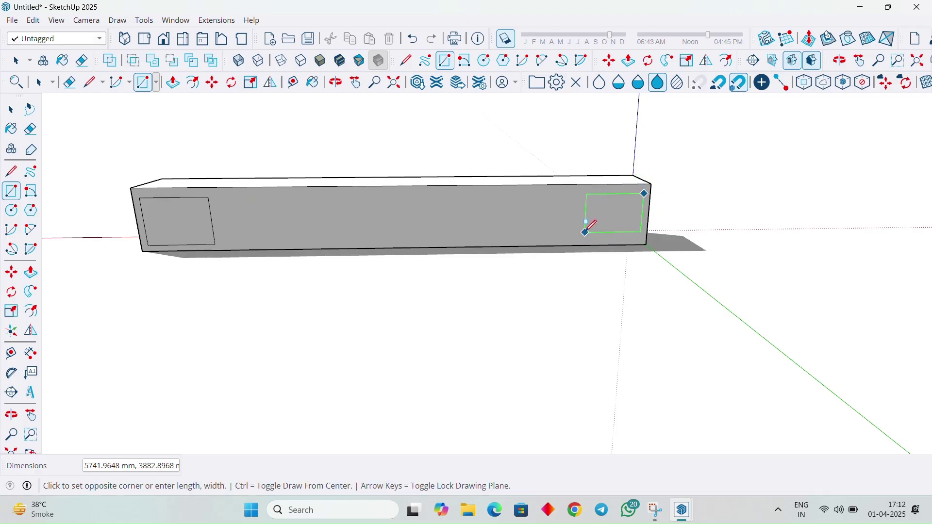
{"action": "left_click", "coordinate": [587, 238]}
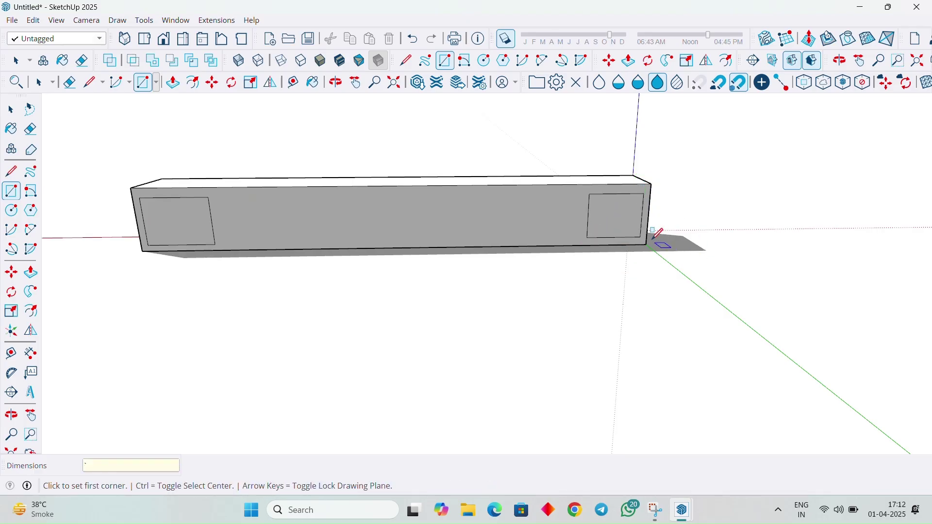
- Pull both rectangles outward from the long side face by about 17582 mm to form two equal arms
{"action": "key", "text": "p"}
{"action": "left_click", "coordinate": [610, 217]}
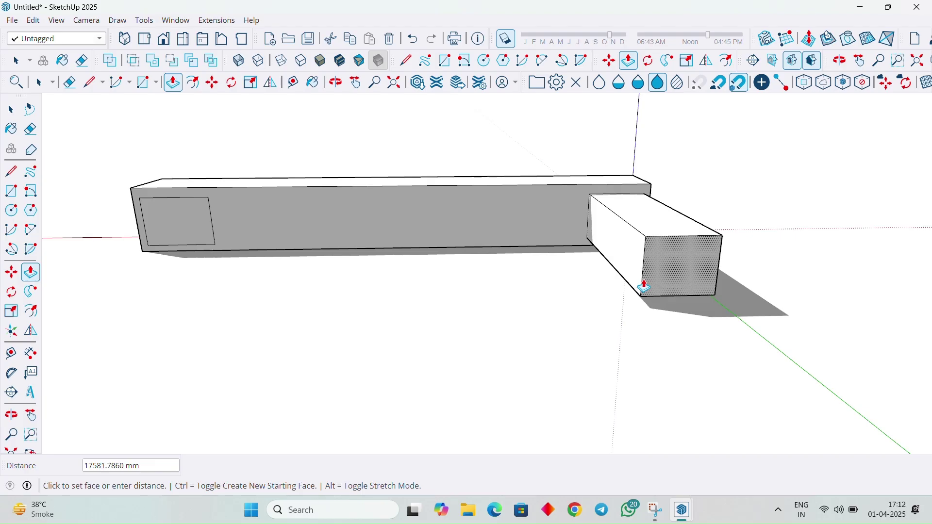
{"action": "left_click", "coordinate": [644, 287]}
{"action": "left_click", "coordinate": [161, 218]}
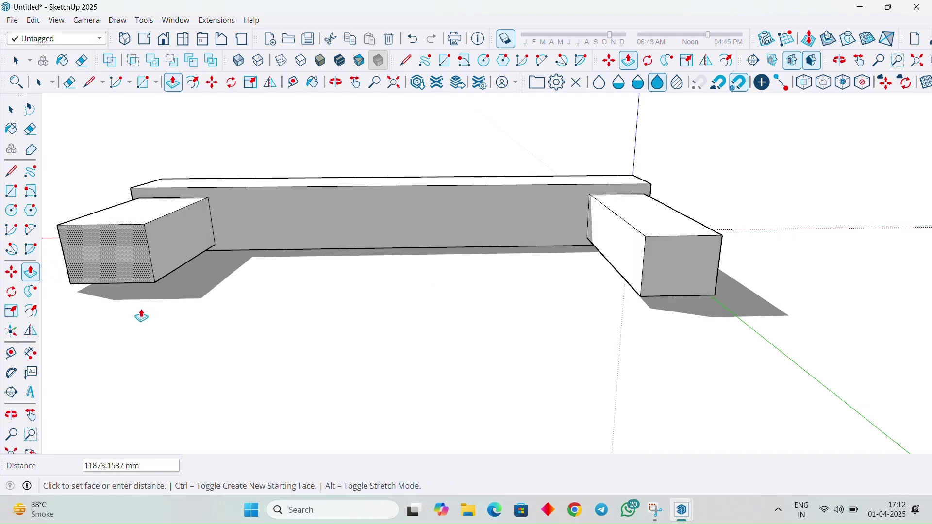
{"action": "left_click", "coordinate": [657, 267]}
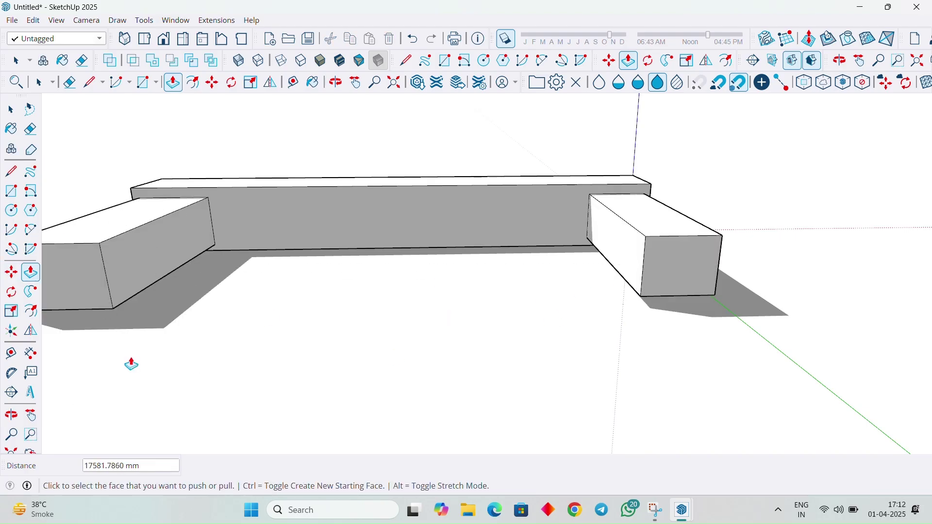
- Draw a circle of about 861 mm radius on the inner side of the arm nearest the origin, close to its free end
{"action": "middle_click_drag", "start_coordinate": [259, 306], "coordinate": [495, 317]}
{"action": "scroll", "coordinate": [495, 316], "scroll_direction": "down", "scroll_amount": 3}
{"action": "middle_click_drag", "start_coordinate": [505, 267], "coordinate": [575, 354]}
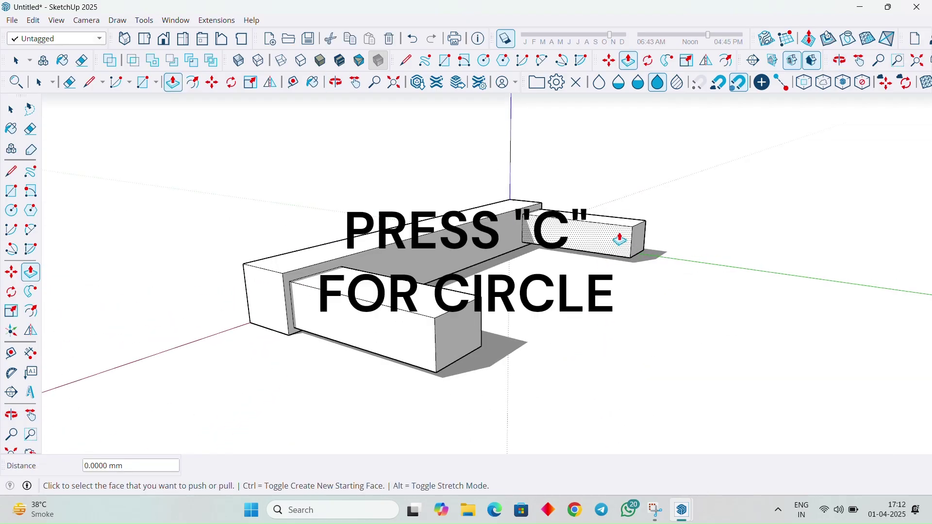
{"action": "key", "text": "c"}
{"action": "scroll", "coordinate": [621, 239], "scroll_direction": "up", "scroll_amount": 4}
{"action": "scroll", "coordinate": [627, 239], "scroll_direction": "up", "scroll_amount": 2}
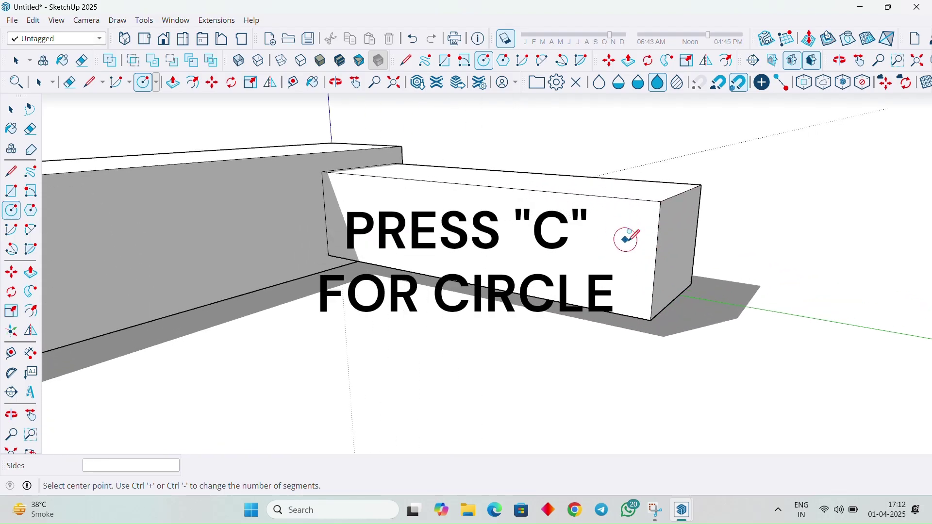
{"action": "left_click", "coordinate": [625, 254]}
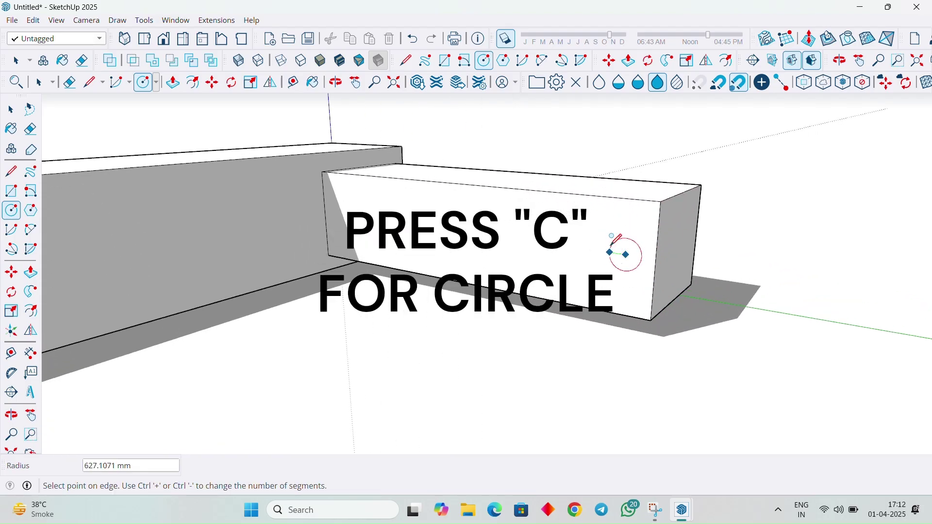
{"action": "left_click", "coordinate": [610, 238]}
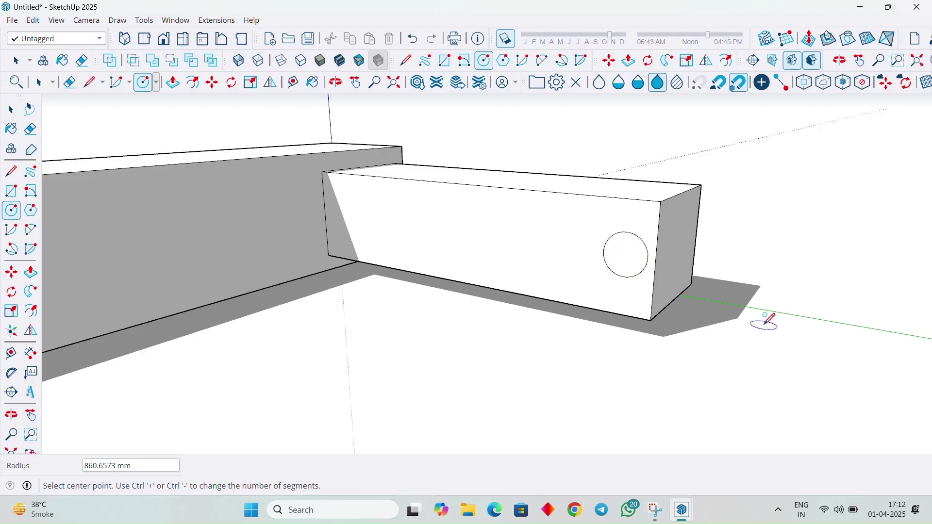
- Pull the circle about 36827 mm across to the opposite arm, forming a round bar between the arms
{"action": "key", "text": "p"}
{"action": "scroll", "coordinate": [621, 270], "scroll_direction": "down", "scroll_amount": 6}
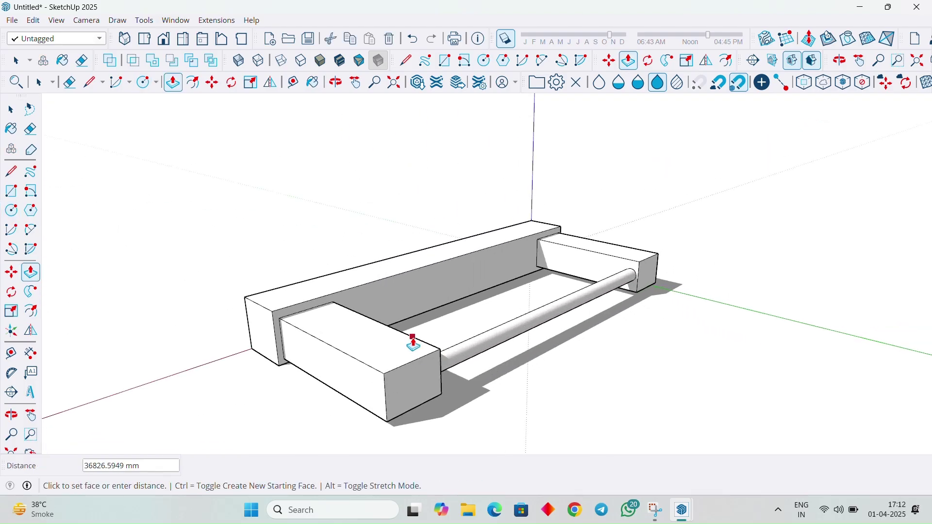
{"action": "left_click", "coordinate": [413, 342]}
- Pull the long block's back face, opposite the arms, outward by about 610 mm
{"action": "middle_click_drag", "start_coordinate": [505, 366], "coordinate": [395, 354]}
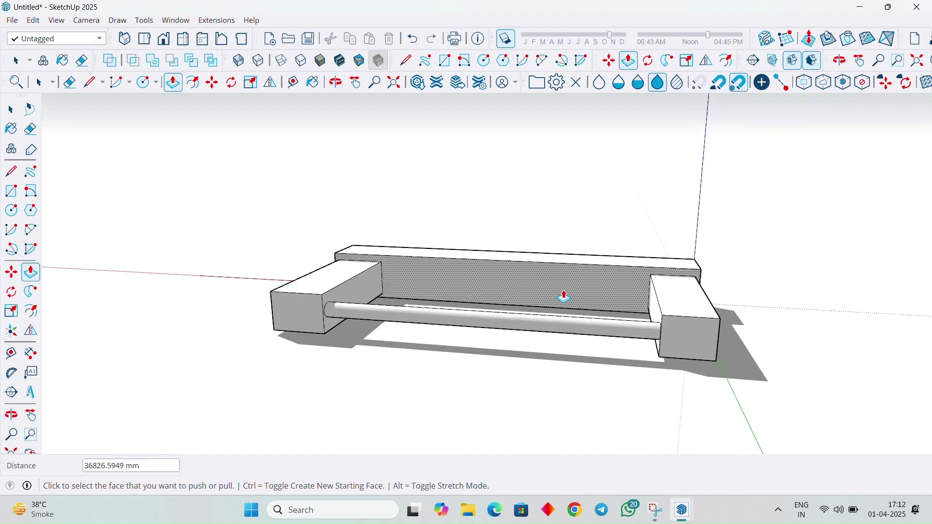
{"action": "middle_click_drag", "start_coordinate": [79, 235], "coordinate": [379, 267]}
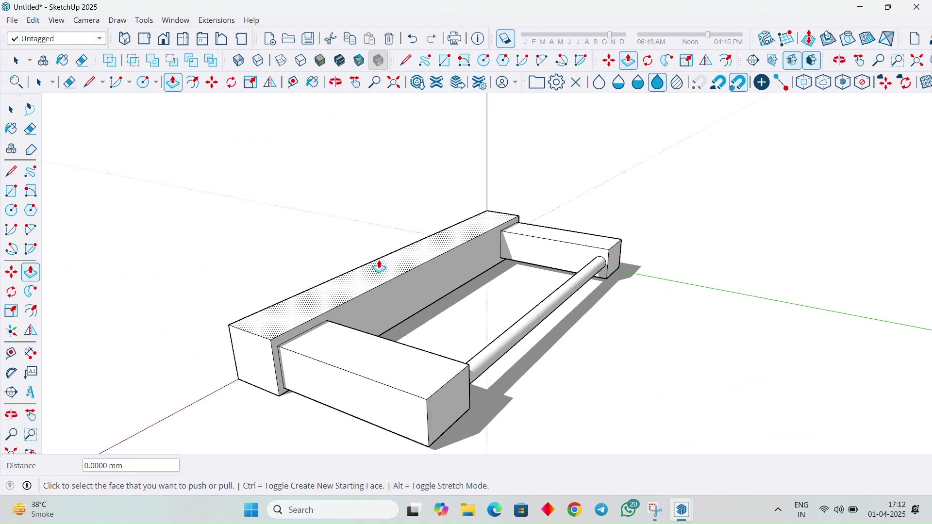
{"action": "scroll", "coordinate": [379, 267], "scroll_direction": "up", "scroll_amount": 4}
{"action": "scroll", "coordinate": [631, 311], "scroll_direction": "up", "scroll_amount": 6}
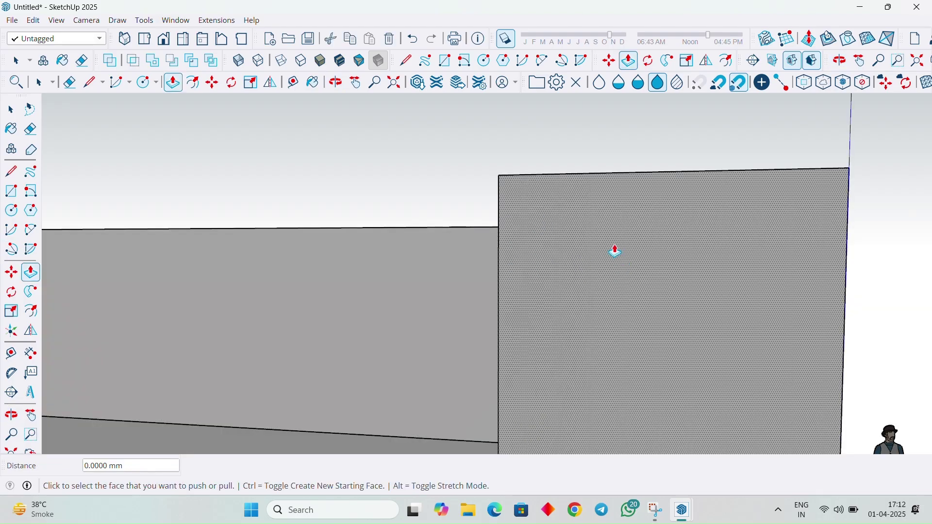
{"action": "scroll", "coordinate": [670, 334], "scroll_direction": "down", "scroll_amount": 3}
{"action": "middle_click_drag", "start_coordinate": [670, 335], "coordinate": [654, 308]}
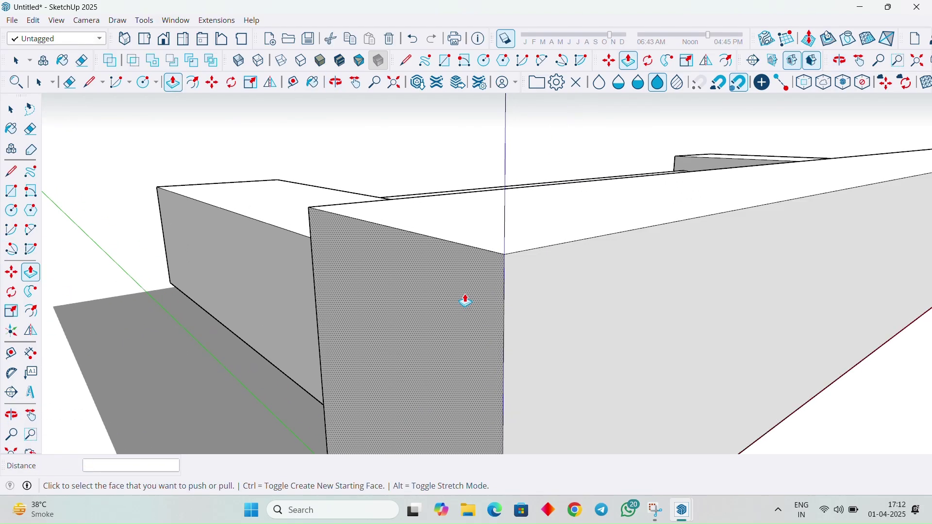
{"action": "scroll", "coordinate": [465, 301], "scroll_direction": "down", "scroll_amount": 4}
{"action": "left_click", "coordinate": [551, 308]}
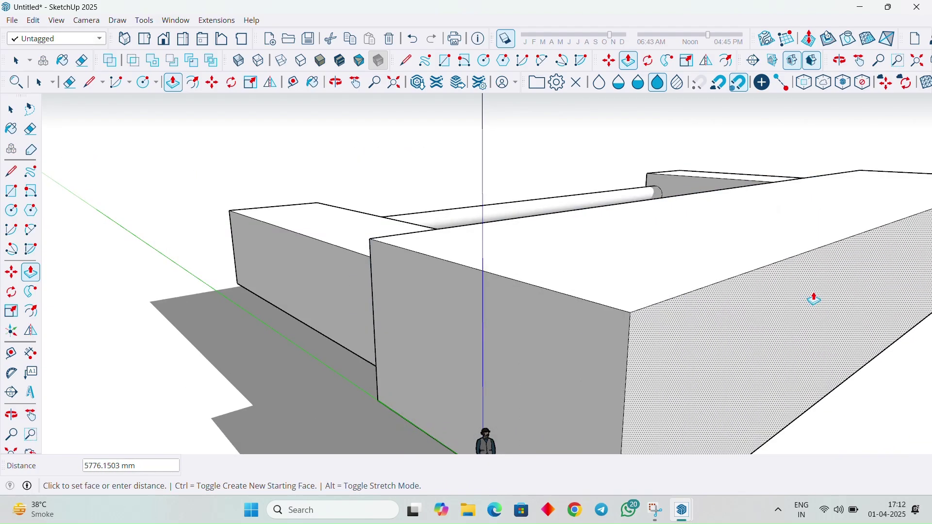
{"action": "left_click", "coordinate": [485, 448]}
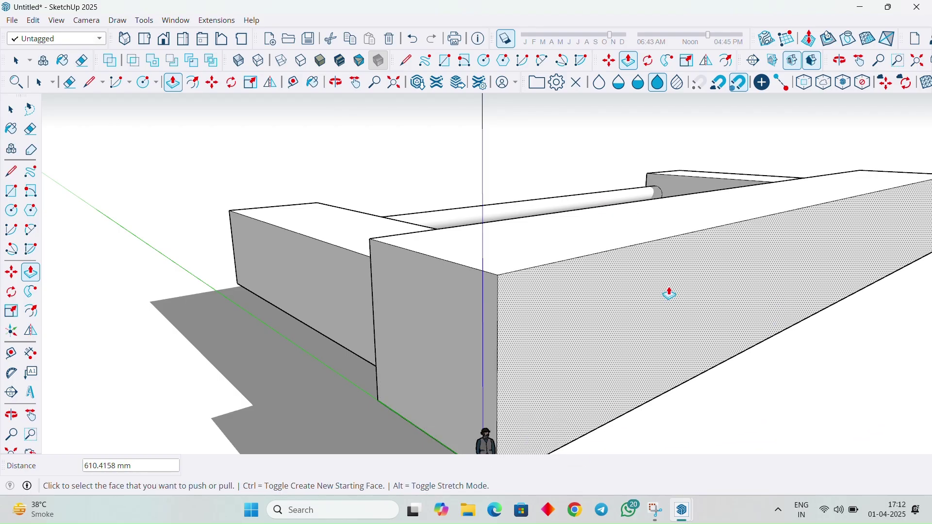
{"action": "left_click", "coordinate": [459, 252]}
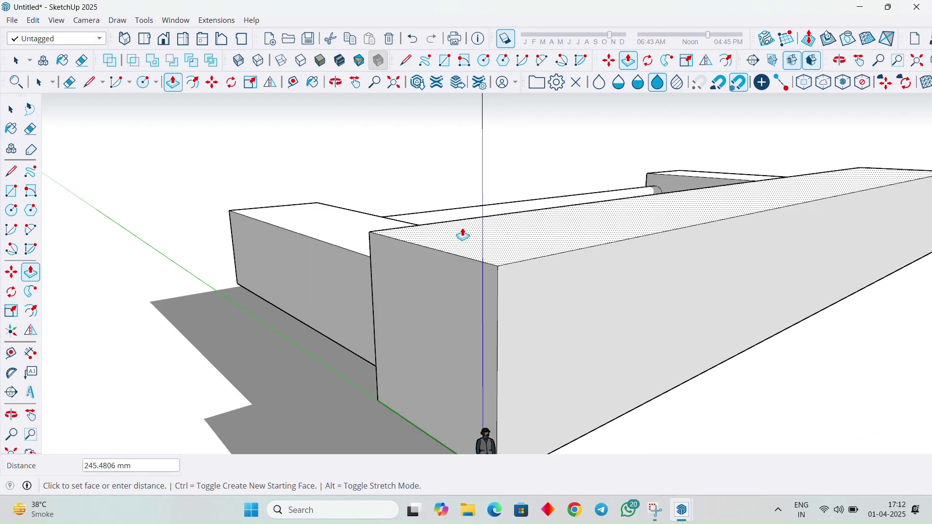
{"action": "key", "text": "space"}
- Select the long block's end face near the origin and open the materials library with the Paint Bucket tool
{"action": "left_click", "coordinate": [430, 316]}
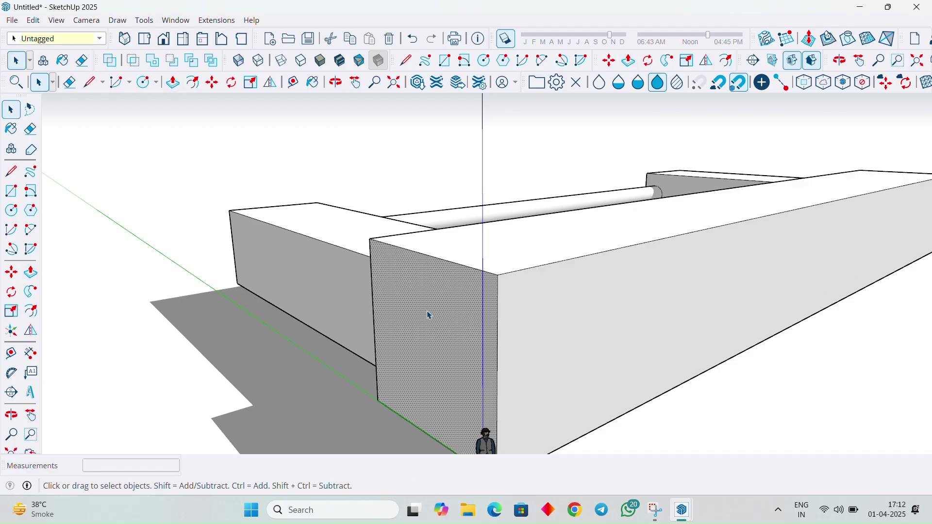
{"action": "middle_click_drag", "start_coordinate": [500, 122], "coordinate": [439, 273]}
{"action": "scroll", "coordinate": [439, 273], "scroll_direction": "down", "scroll_amount": 2}
{"action": "scroll", "coordinate": [422, 271], "scroll_direction": "down", "scroll_amount": 2}
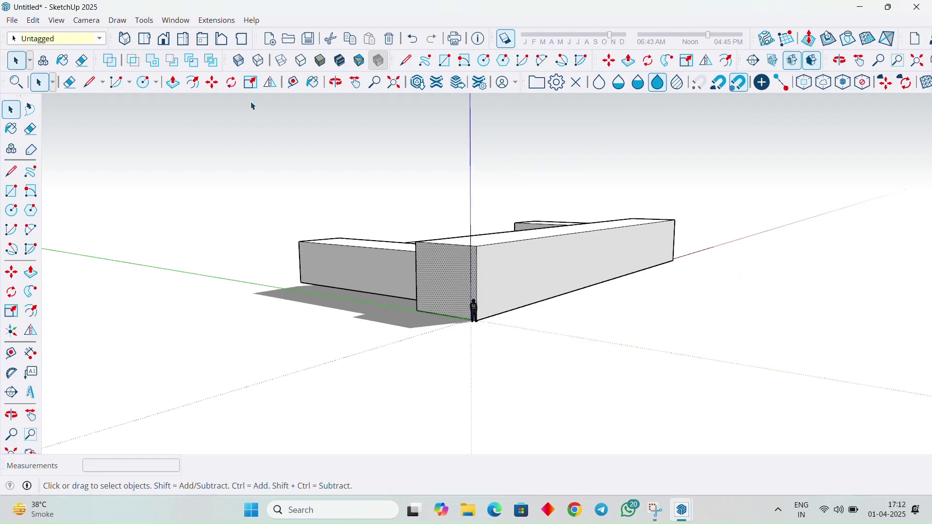
{"action": "left_click", "coordinate": [313, 82]}
{"action": "middle_click_drag", "start_coordinate": [318, 332], "coordinate": [616, 417]}
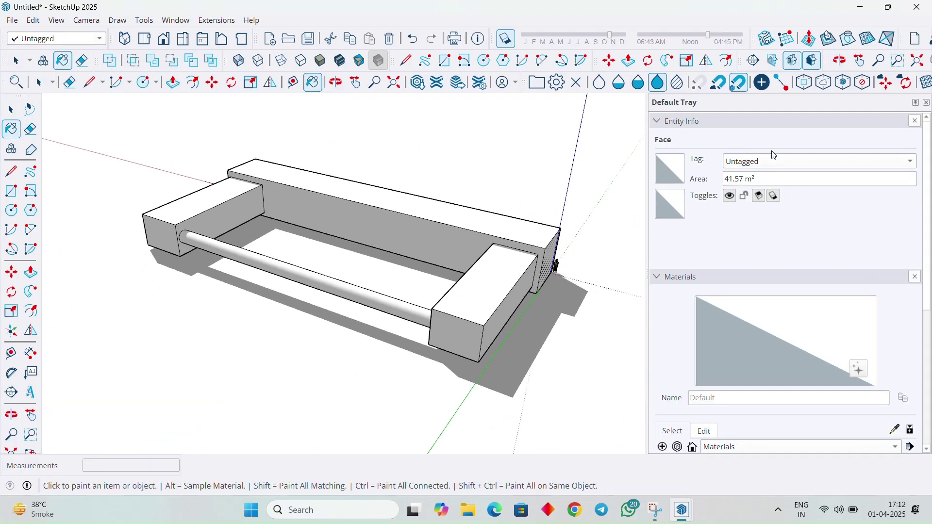
{"action": "scroll", "coordinate": [777, 372], "scroll_direction": "down", "scroll_amount": 5}
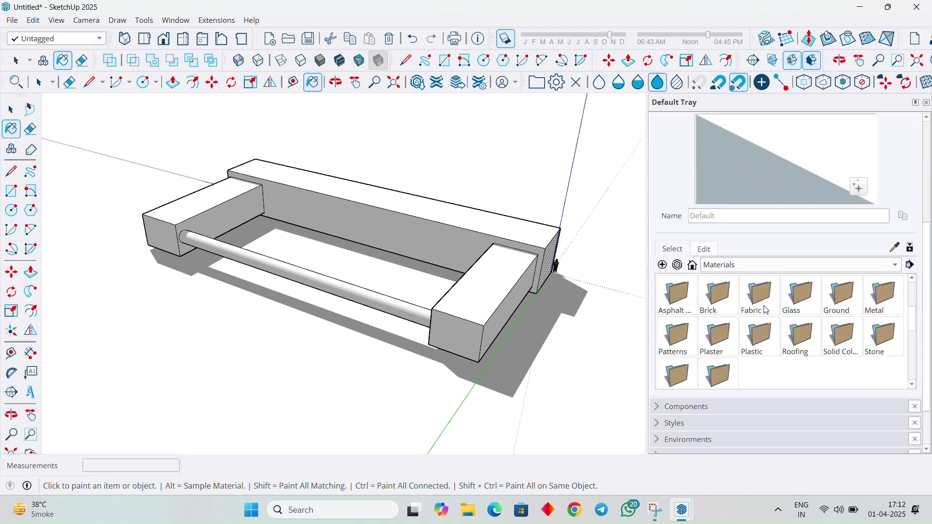
{"action": "left_click", "coordinate": [704, 249]}
{"action": "left_click", "coordinate": [672, 249]}
{"action": "scroll", "coordinate": [773, 250], "scroll_direction": "up", "scroll_amount": 5}
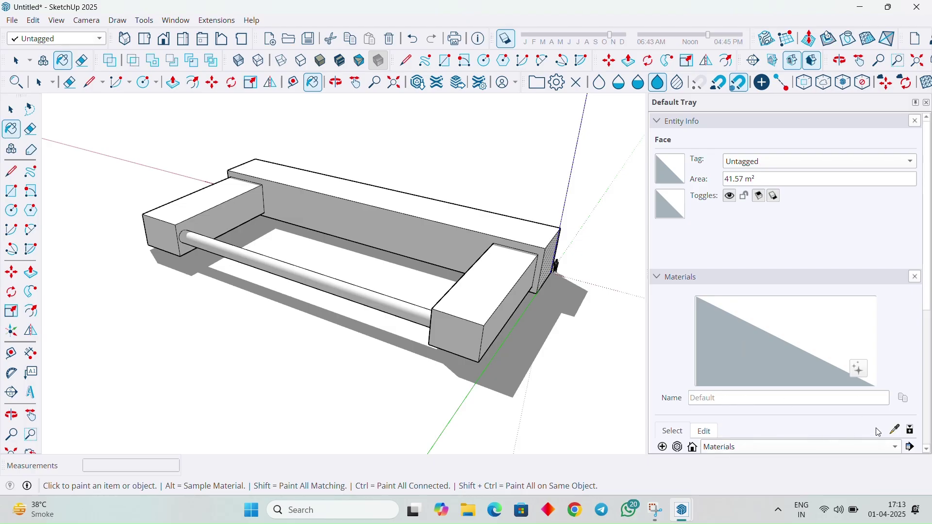
- Paint the long block's top face with the Brick_10_1K material from the Brick collection
{"action": "left_click", "coordinate": [894, 430]}
{"action": "left_click", "coordinate": [476, 314]}
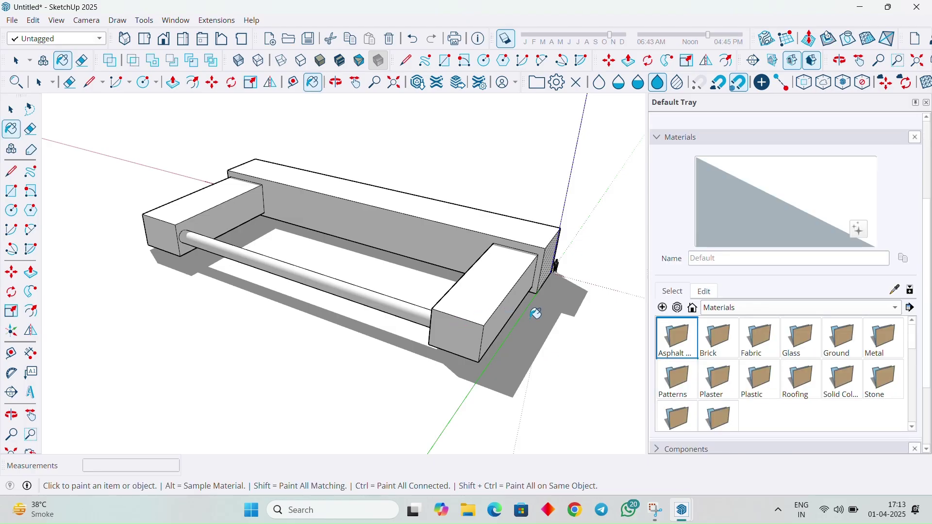
{"action": "left_click", "coordinate": [708, 354]}
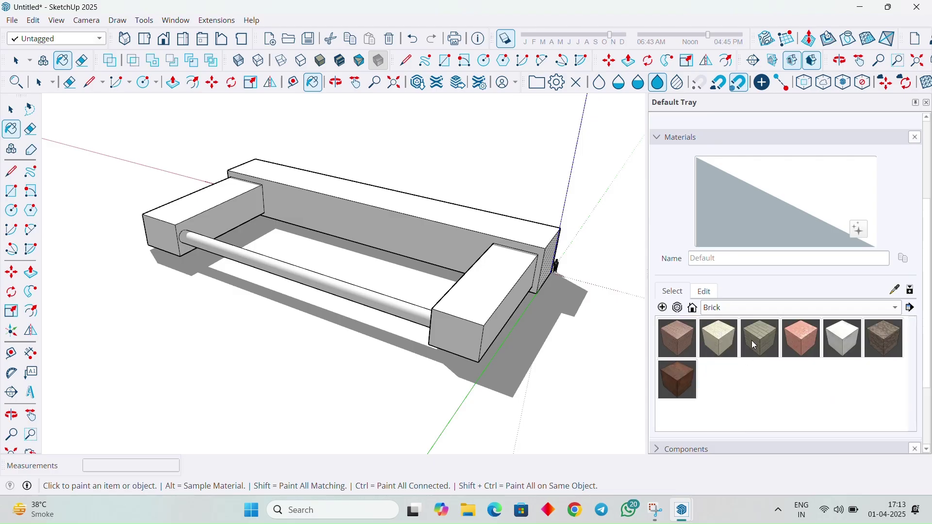
{"action": "left_click", "coordinate": [799, 347]}
{"action": "left_click", "coordinate": [513, 221]}
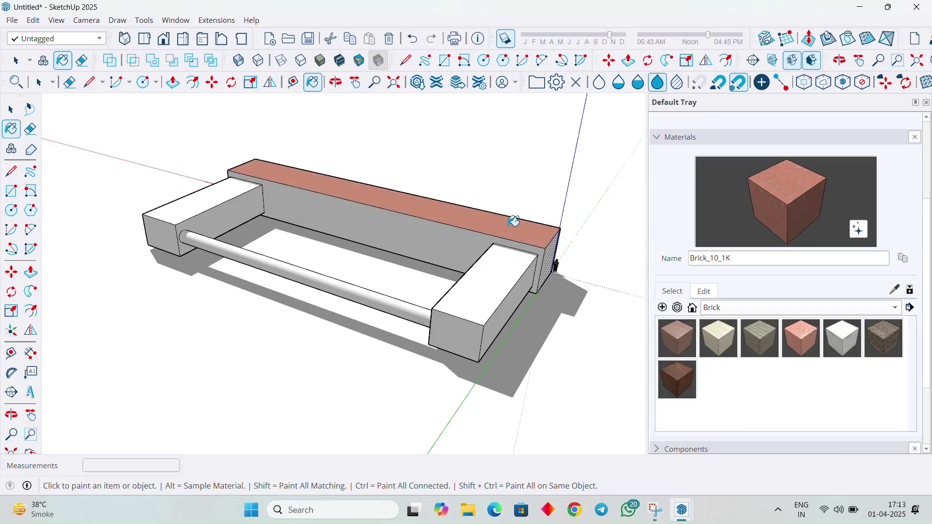
- Paint the long block's inner, back, bottom and far end faces with the Brick_10_1K material
{"action": "left_click", "coordinate": [445, 237]}
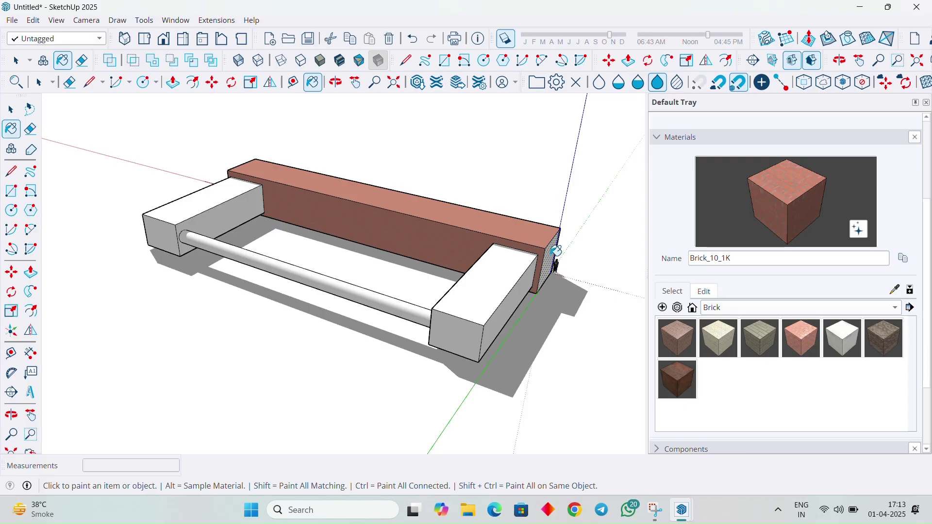
{"action": "mouse_move", "coordinate": [556, 251]}
{"action": "middle_mouse_down"}
{"action": "mouse_move", "coordinate": [177, 205]}
{"action": "mouse_move", "coordinate": [283, 298]}
{"action": "middle_mouse_up"}
{"action": "left_click", "coordinate": [386, 302]}
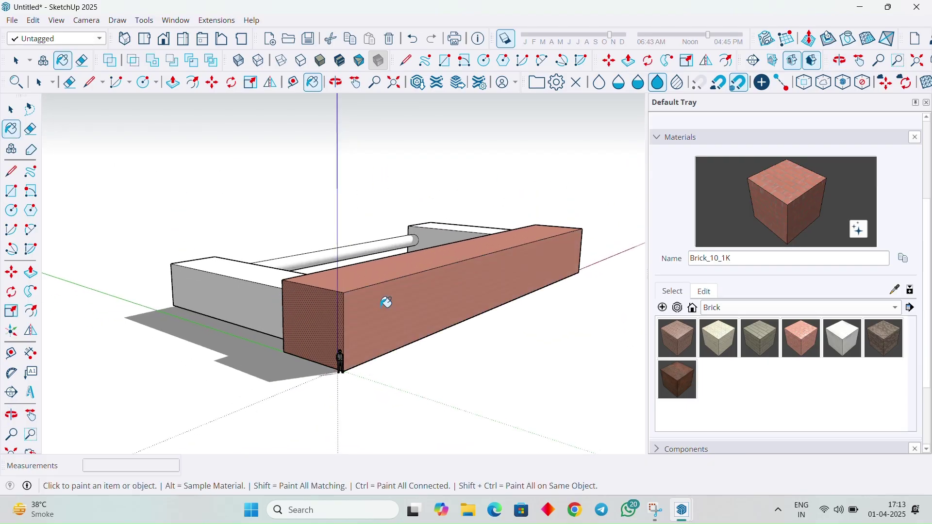
{"action": "middle_click_drag", "start_coordinate": [387, 303], "coordinate": [374, 191]}
{"action": "left_click", "coordinate": [480, 220]}
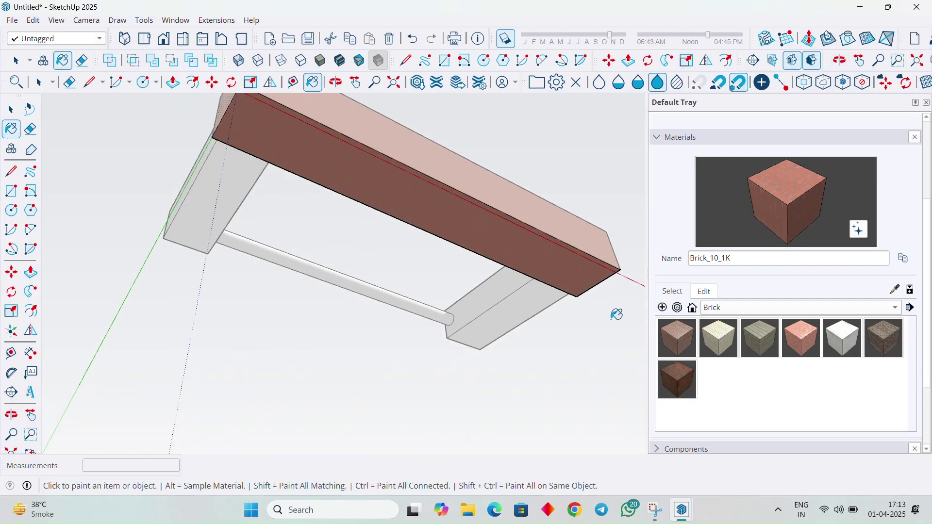
{"action": "mouse_move", "coordinate": [616, 315]}
{"action": "middle_mouse_down"}
{"action": "mouse_move", "coordinate": [183, 339]}
{"action": "mouse_move", "coordinate": [223, 464]}
{"action": "middle_mouse_up"}
{"action": "left_click", "coordinate": [271, 312]}
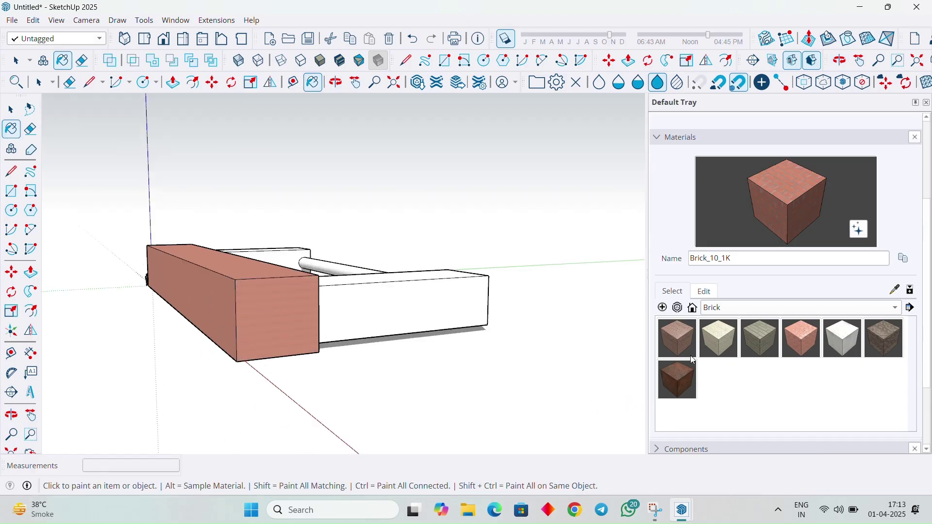
- Choose Metal_Perforated_03_1K from the Metal collection and paint the faces of the arm farthest from the origin
{"action": "left_click", "coordinate": [845, 308]}
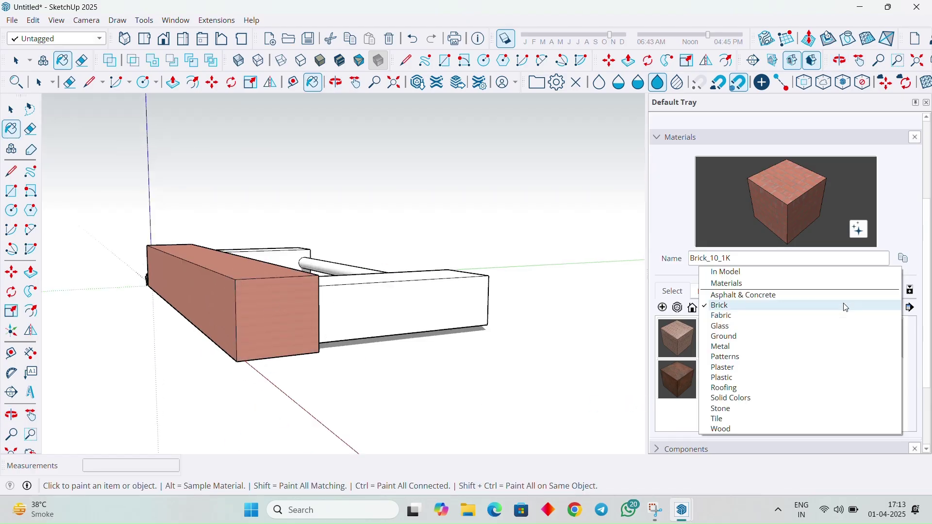
{"action": "left_click", "coordinate": [750, 339]}
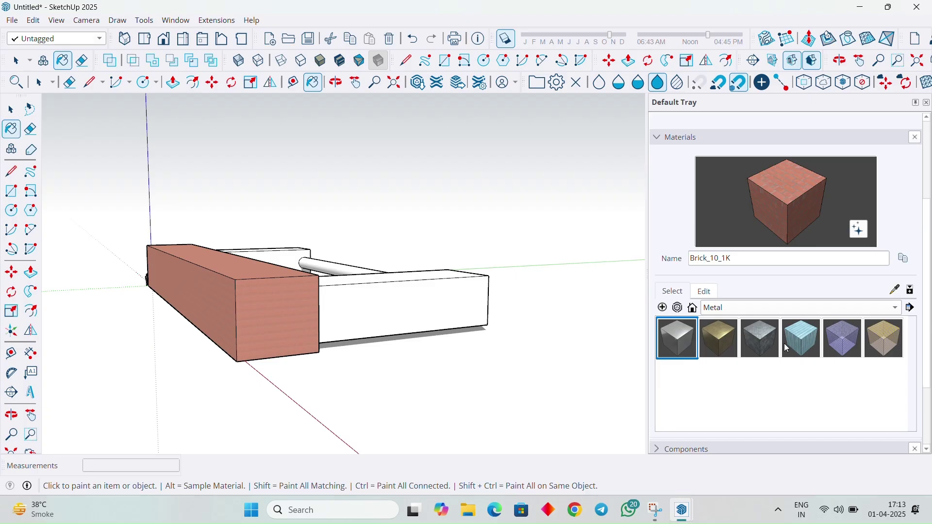
{"action": "left_click", "coordinate": [842, 338]}
{"action": "left_click", "coordinate": [410, 300]}
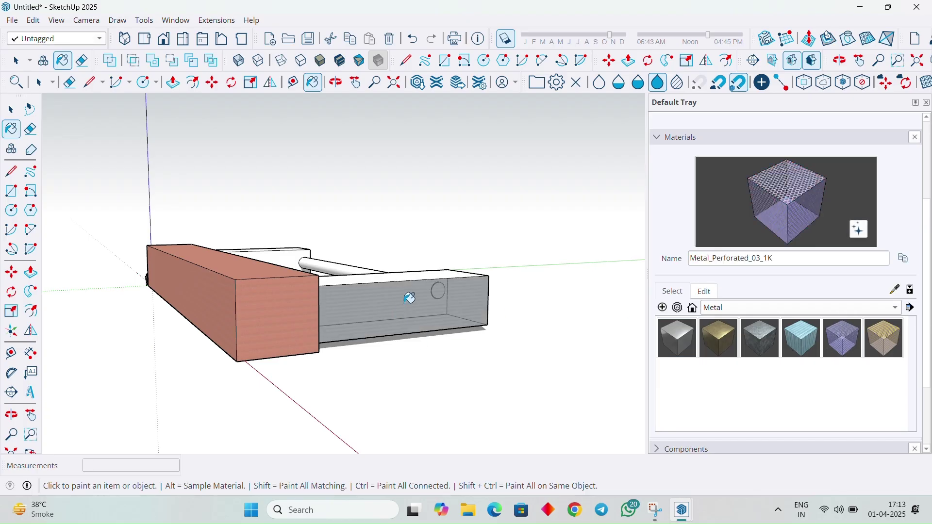
{"action": "mouse_move", "coordinate": [410, 300]}
{"action": "middle_mouse_down"}
{"action": "mouse_move", "coordinate": [306, 377]}
{"action": "mouse_move", "coordinate": [260, 346]}
{"action": "middle_mouse_up"}
{"action": "left_click", "coordinate": [260, 346]}
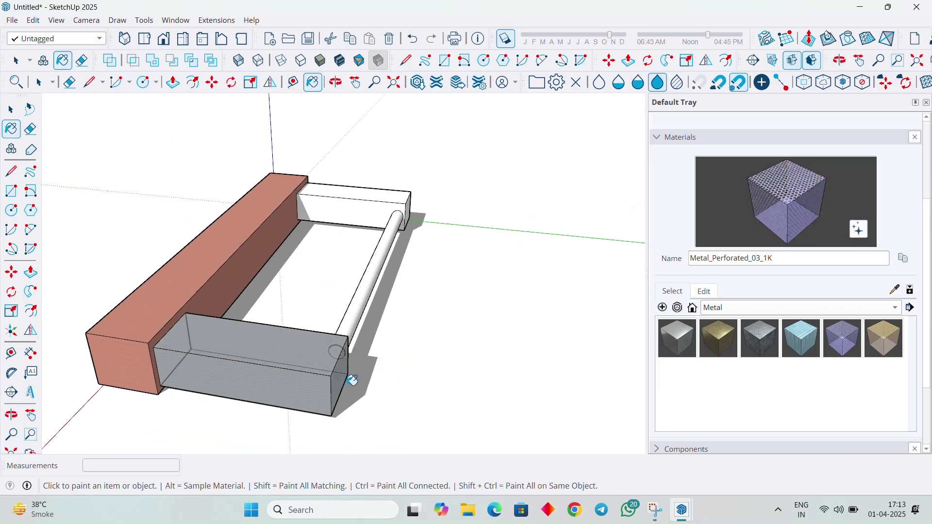
- Paint the round bar and the arm near the origin with the Metal_Perforated_03_1K material
{"action": "mouse_move", "coordinate": [352, 380]}
{"action": "middle_mouse_down"}
{"action": "mouse_move", "coordinate": [300, 305]}
{"action": "mouse_move", "coordinate": [320, 204]}
{"action": "middle_mouse_up"}
{"action": "mouse_move", "coordinate": [228, 203]}
{"action": "middle_mouse_down"}
{"action": "mouse_move", "coordinate": [128, 256]}
{"action": "mouse_move", "coordinate": [211, 241]}
{"action": "middle_mouse_up"}
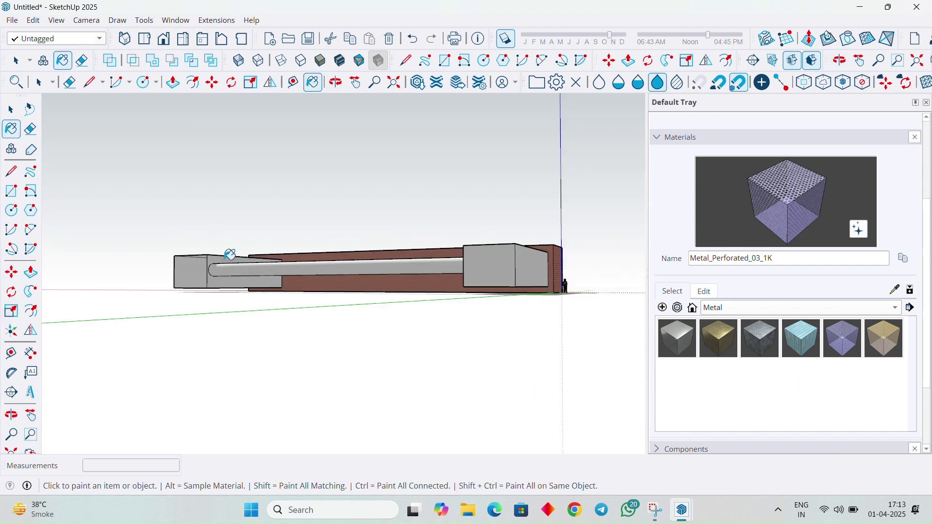
{"action": "left_click", "coordinate": [295, 267]}
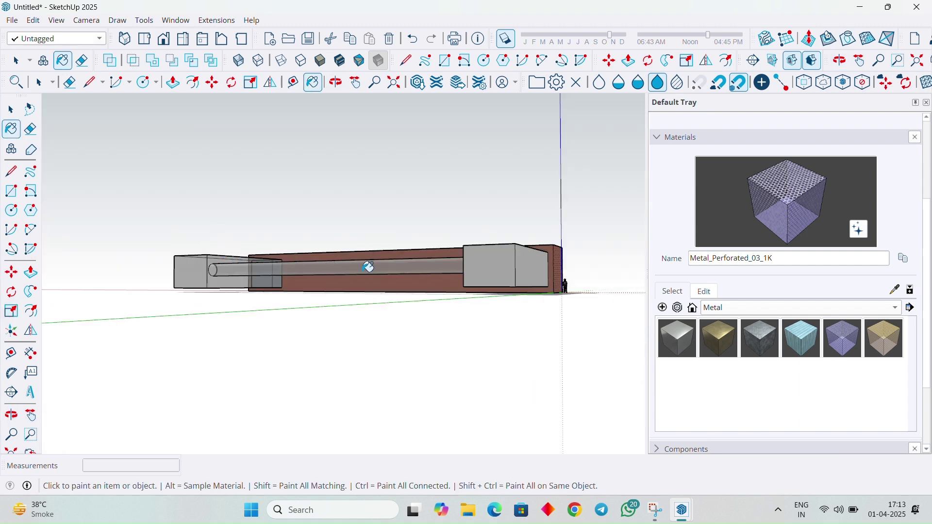
{"action": "left_click", "coordinate": [492, 262]}
{"action": "left_click", "coordinate": [531, 265]}
{"action": "mouse_move", "coordinate": [512, 241]}
{"action": "middle_mouse_down"}
{"action": "mouse_move", "coordinate": [489, 370]}
{"action": "mouse_move", "coordinate": [510, 308]}
{"action": "mouse_move", "coordinate": [461, 271]}
{"action": "mouse_move", "coordinate": [517, 183]}
{"action": "mouse_move", "coordinate": [436, 280]}
{"action": "middle_mouse_up"}
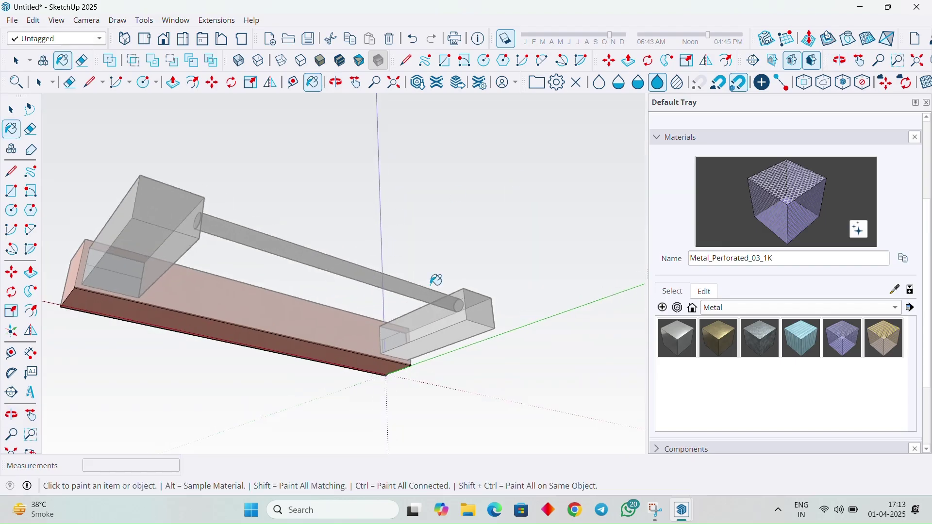
{"action": "middle_click_drag", "start_coordinate": [600, 356], "coordinate": [422, 476]}
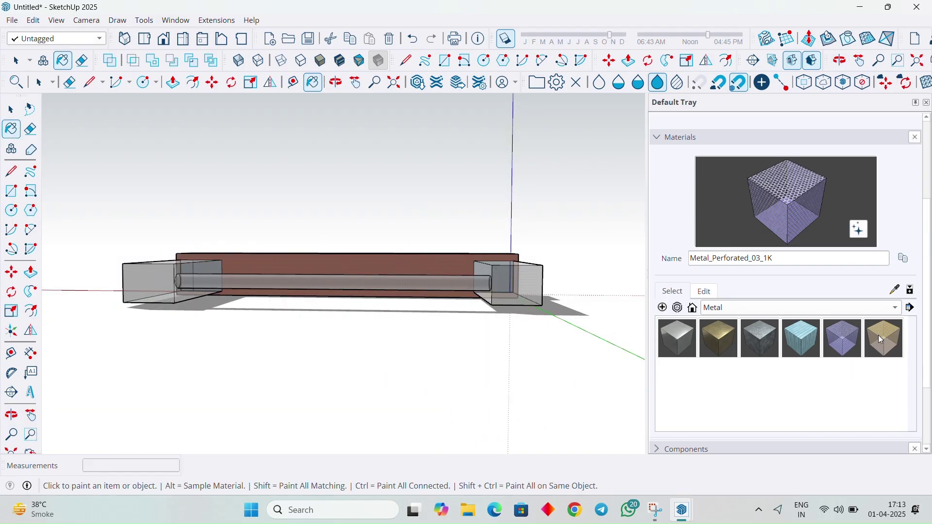
- Remove the Materials and Entity Info sections and close the Default Tray
{"action": "left_click", "coordinate": [916, 138]}
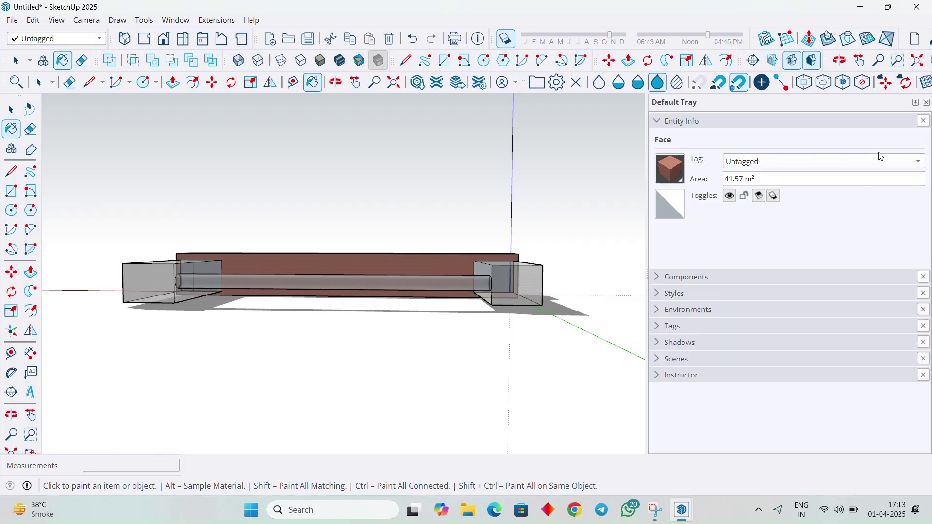
{"action": "left_click", "coordinate": [924, 121]}
{"action": "left_click", "coordinate": [926, 102]}
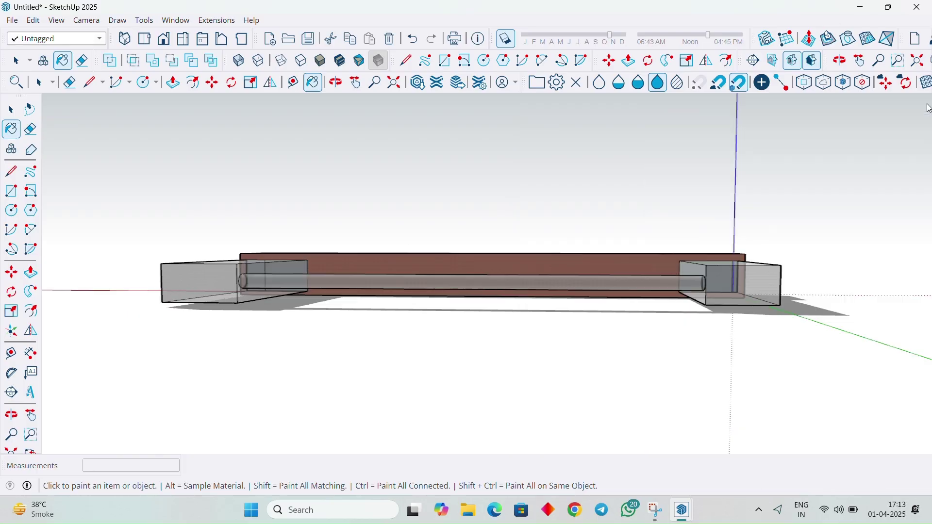
- Draw a rectangle on the outer side face of the arm farthest from the origin
{"action": "scroll", "coordinate": [612, 294], "scroll_direction": "down", "scroll_amount": 5}
{"action": "mouse_move", "coordinate": [610, 304]}
{"action": "middle_mouse_down"}
{"action": "mouse_move", "coordinate": [514, 366]}
{"action": "mouse_move", "coordinate": [880, 275]}
{"action": "middle_mouse_up"}
{"action": "scroll", "coordinate": [410, 304], "scroll_direction": "up", "scroll_amount": 2}
{"action": "key", "text": "space"}
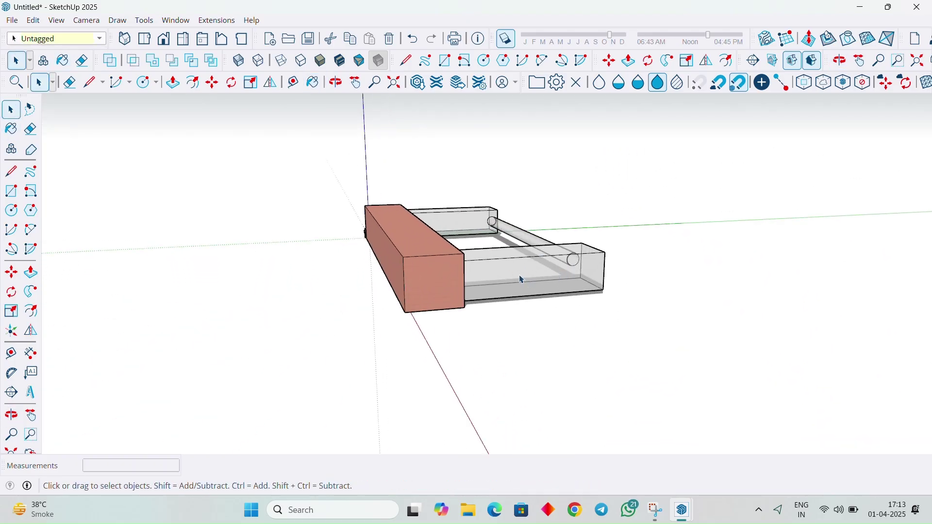
{"action": "key", "text": "r"}
{"action": "scroll", "coordinate": [515, 272], "scroll_direction": "up", "scroll_amount": 5}
{"action": "left_click", "coordinate": [509, 269]}
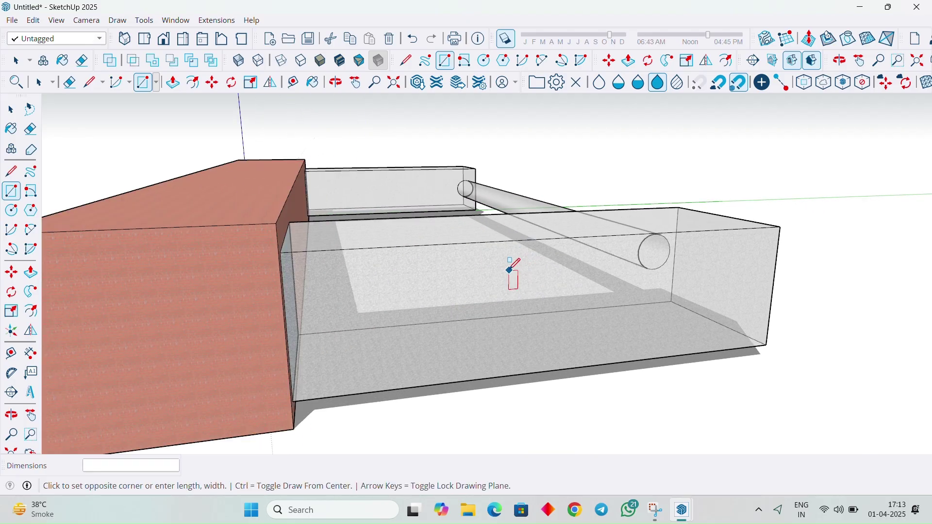
{"action": "left_click", "coordinate": [377, 361]}
{"action": "key", "text": "p"}
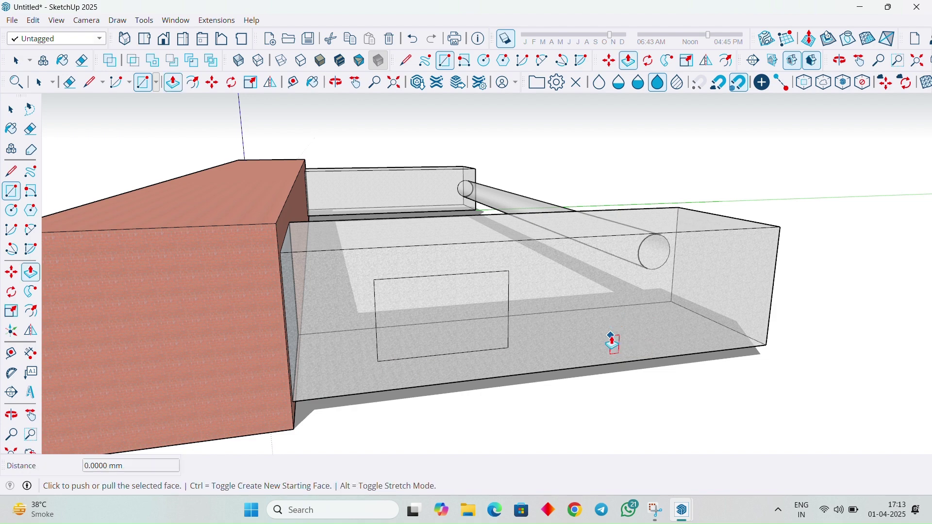
{"action": "left_click", "coordinate": [474, 306]}
{"action": "key", "text": "space"}
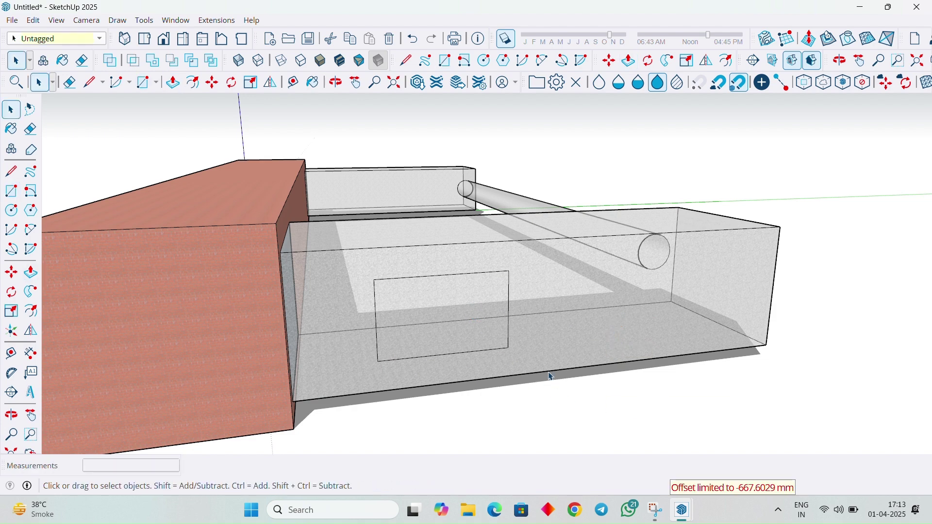
{"action": "key", "text": "p"}
{"action": "key", "text": "space"}
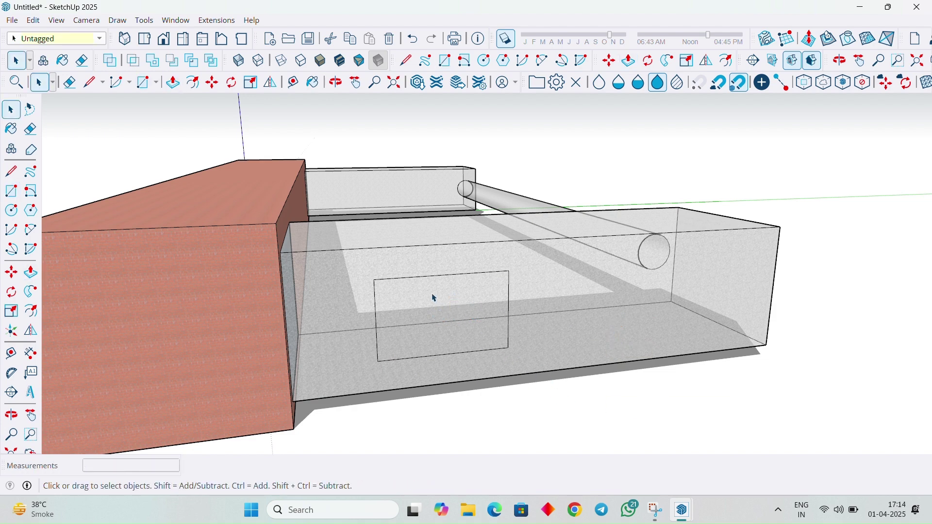
- Pull the rectangle on the arm's outer side face outward with Push/Pull to form a long projecting block
{"action": "left_click", "coordinate": [433, 297]}
{"action": "key", "text": "p"}
{"action": "left_click", "coordinate": [485, 314]}
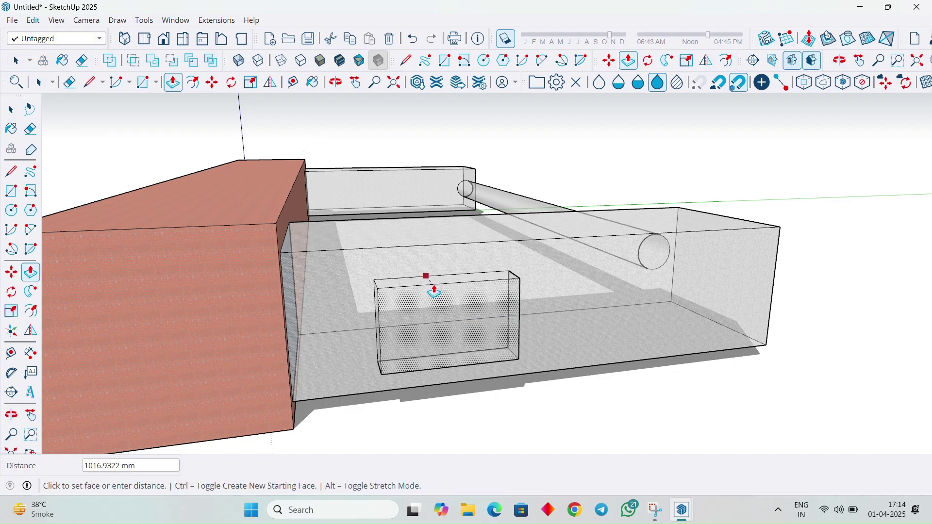
{"action": "middle_click_drag", "start_coordinate": [657, 356], "coordinate": [409, 220]}
{"action": "scroll", "coordinate": [265, 279], "scroll_direction": "down", "scroll_amount": 5}
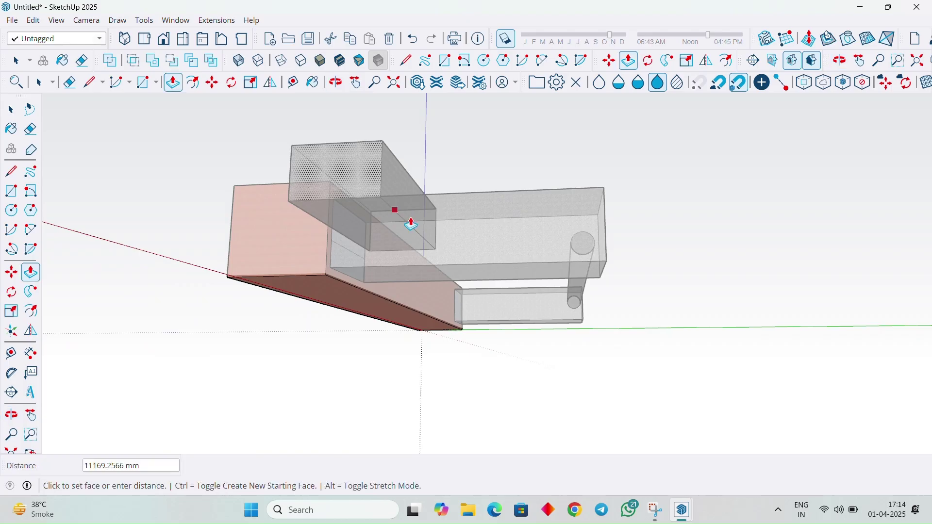
{"action": "middle_click_drag", "start_coordinate": [326, 262], "coordinate": [145, 427]}
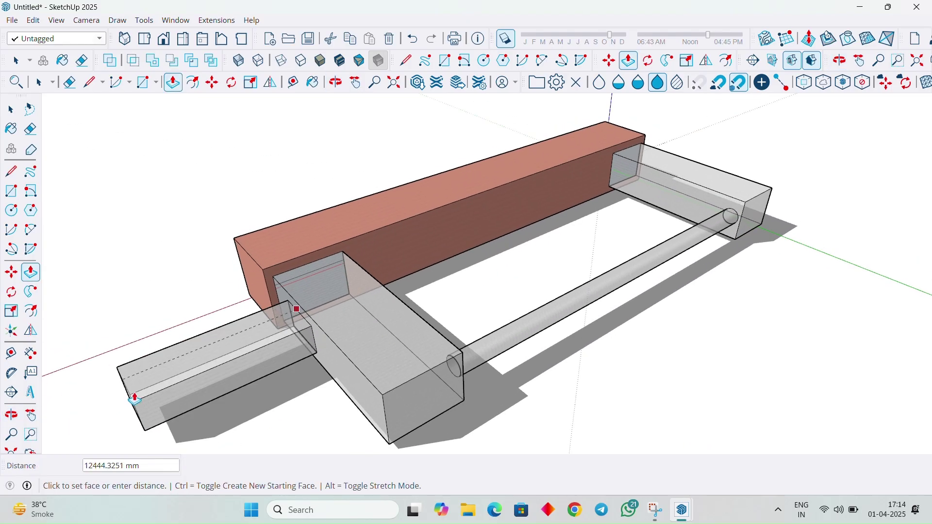
{"action": "left_click", "coordinate": [650, 316]}
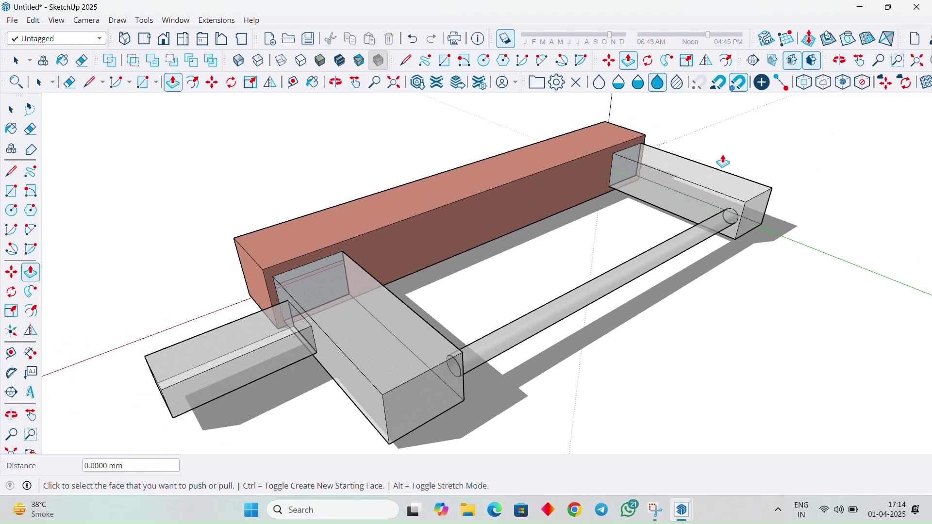
- Draw a circle with a radius of about 2052 mm on the brick block's top face
{"action": "left_click", "coordinate": [484, 61]}
{"action": "key", "text": "space"}
{"action": "middle_click_drag", "start_coordinate": [643, 362], "coordinate": [759, 312]}
{"action": "mouse_move", "coordinate": [339, 271]}
{"action": "middle_mouse_down"}
{"action": "mouse_move", "coordinate": [287, 262]}
{"action": "mouse_move", "coordinate": [625, 212]}
{"action": "mouse_move", "coordinate": [495, 270]}
{"action": "mouse_move", "coordinate": [482, 304]}
{"action": "middle_mouse_up"}
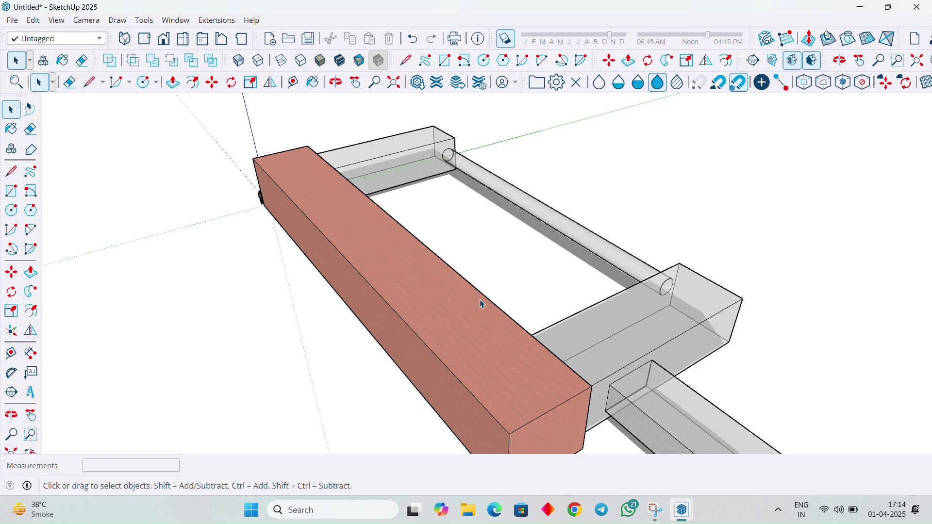
{"action": "key", "text": "c"}
{"action": "left_click", "coordinate": [445, 308]}
{"action": "left_click", "coordinate": [467, 315]}
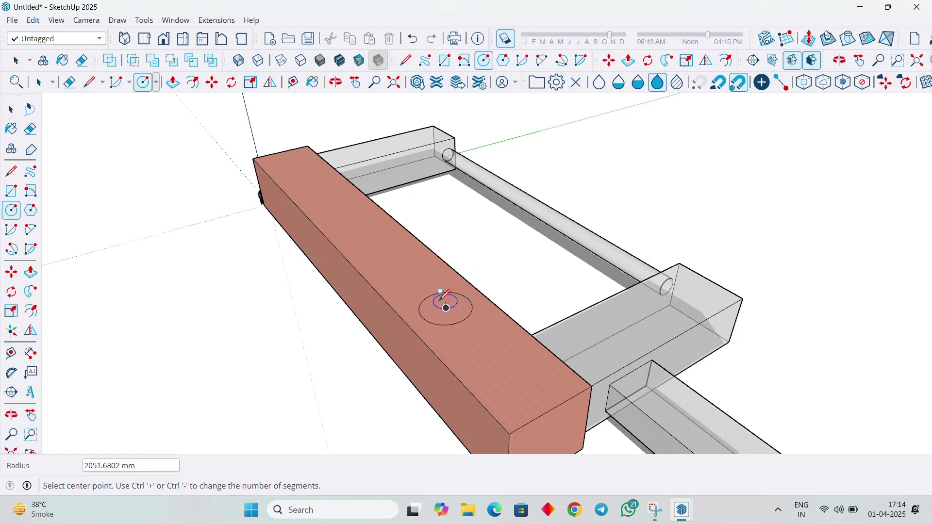
- Pull the circle on the brick block's top face up by about 14159 mm to form a tall cylinder
{"action": "key", "text": "space"}
{"action": "key", "text": "p"}
{"action": "left_click", "coordinate": [442, 313]}
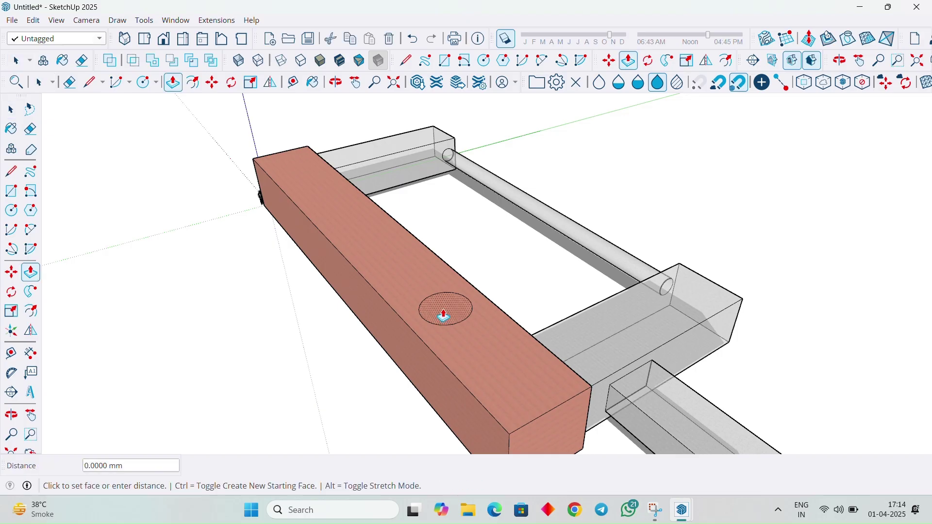
{"action": "mouse_move", "coordinate": [732, 166]}
{"action": "middle_mouse_down"}
{"action": "mouse_move", "coordinate": [365, 150]}
{"action": "mouse_move", "coordinate": [364, 160]}
{"action": "middle_mouse_up"}
{"action": "scroll", "coordinate": [364, 161], "scroll_direction": "down", "scroll_amount": 5}
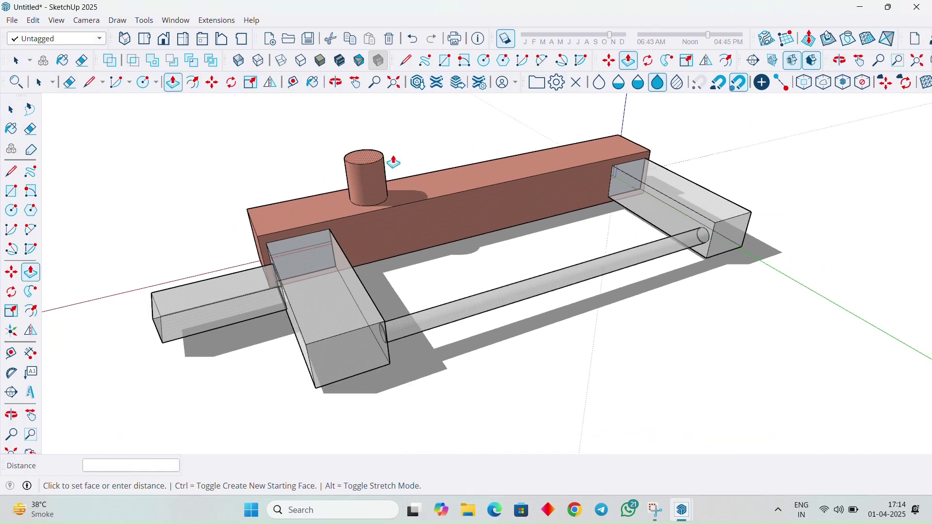
{"action": "left_click", "coordinate": [401, 118]}
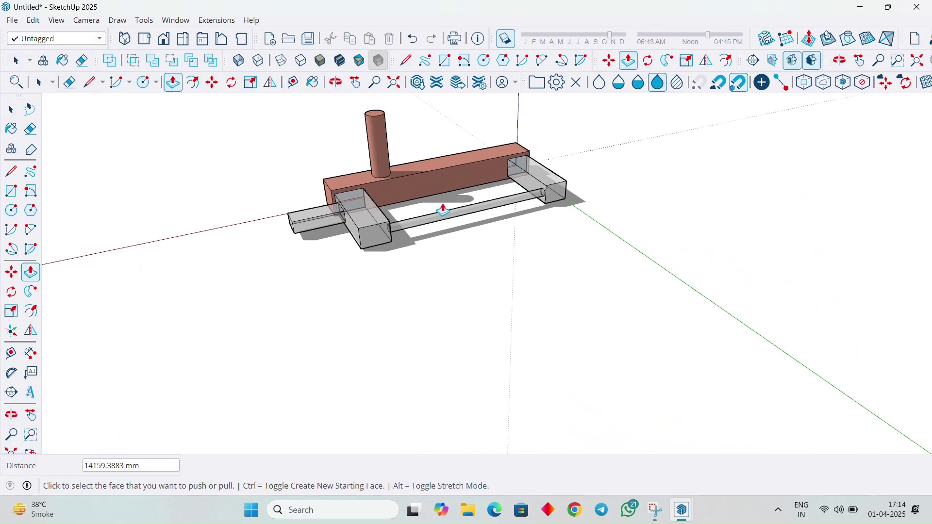
{"action": "middle_click_drag", "start_coordinate": [306, 139], "coordinate": [470, 154]}
{"action": "scroll", "coordinate": [388, 156], "scroll_direction": "down", "scroll_amount": 3}
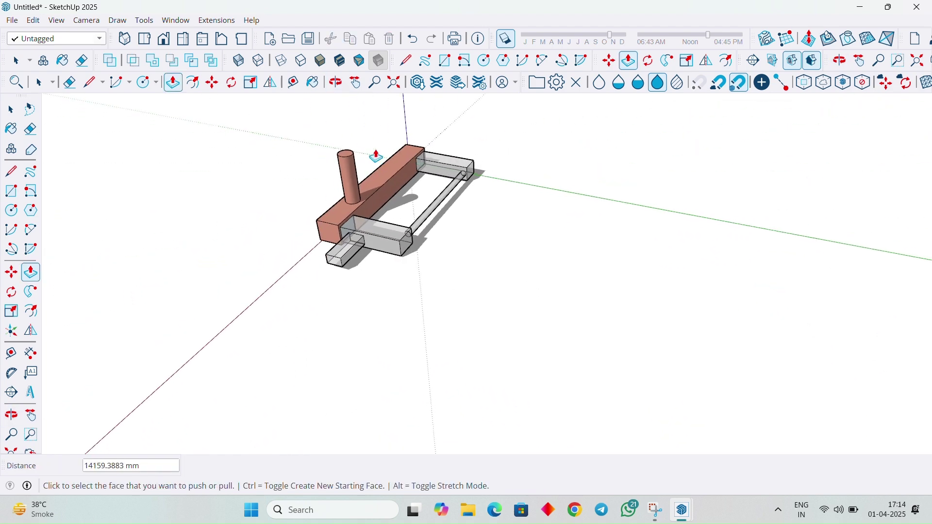
{"action": "scroll", "coordinate": [330, 116], "scroll_direction": "up", "scroll_amount": 6}
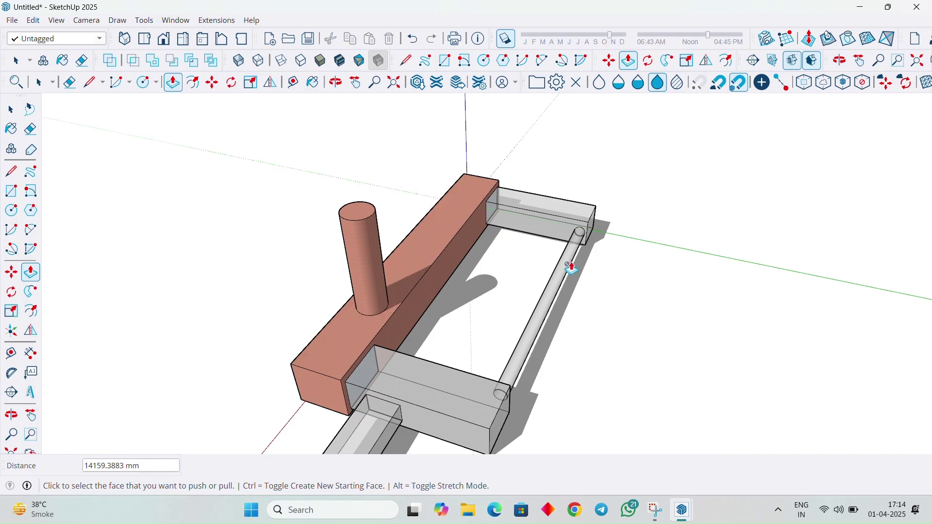
{"action": "middle_click_drag", "start_coordinate": [323, 239], "coordinate": [410, 275]}
{"action": "scroll", "coordinate": [515, 208], "scroll_direction": "down", "scroll_amount": 1}
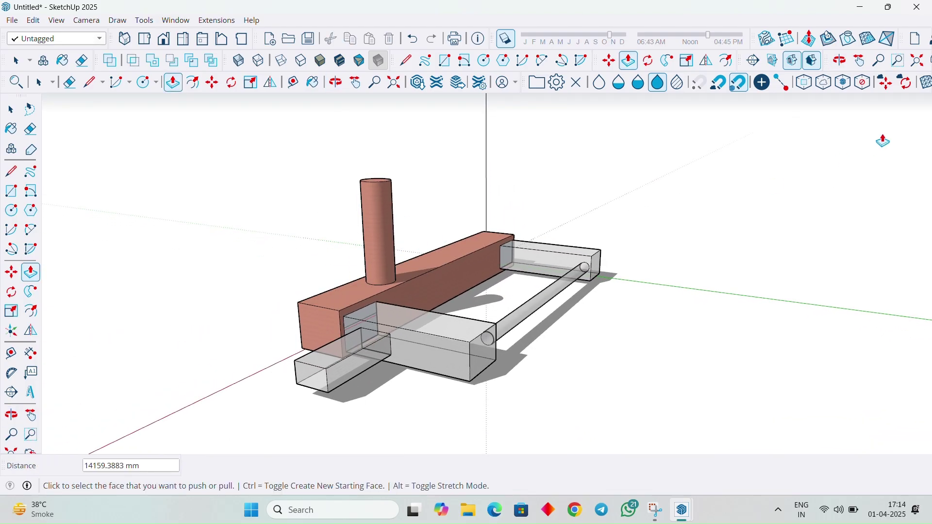
- Select the whole model and create a component from it with the definition name test 1
{"action": "key", "text": "space"}
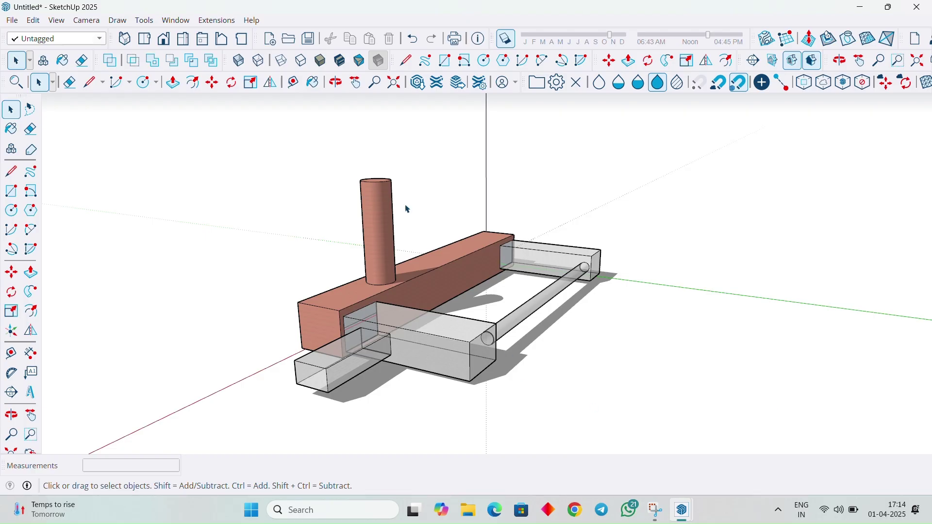
{"action": "left_click_drag", "start_coordinate": [173, 131], "coordinate": [685, 423]}
{"action": "key", "text": "g"}
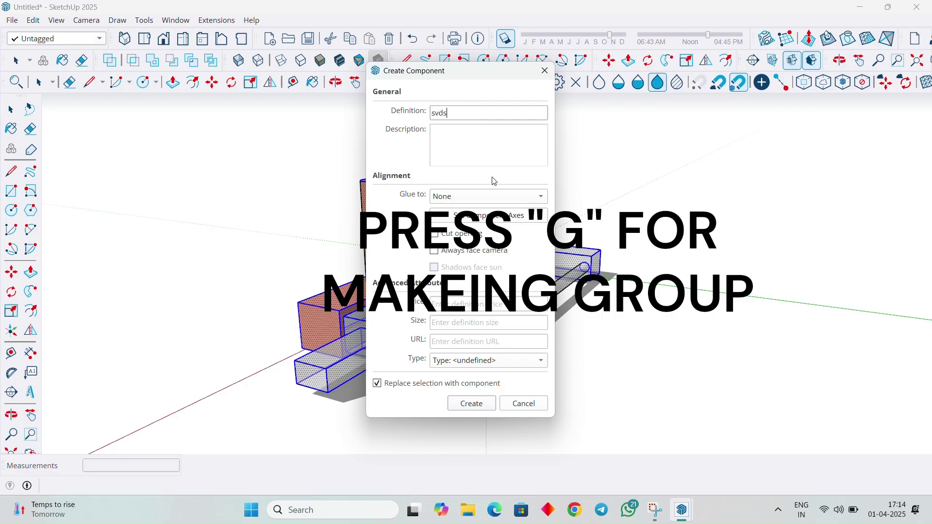
{"action": "key", "text": "BackSpace"}
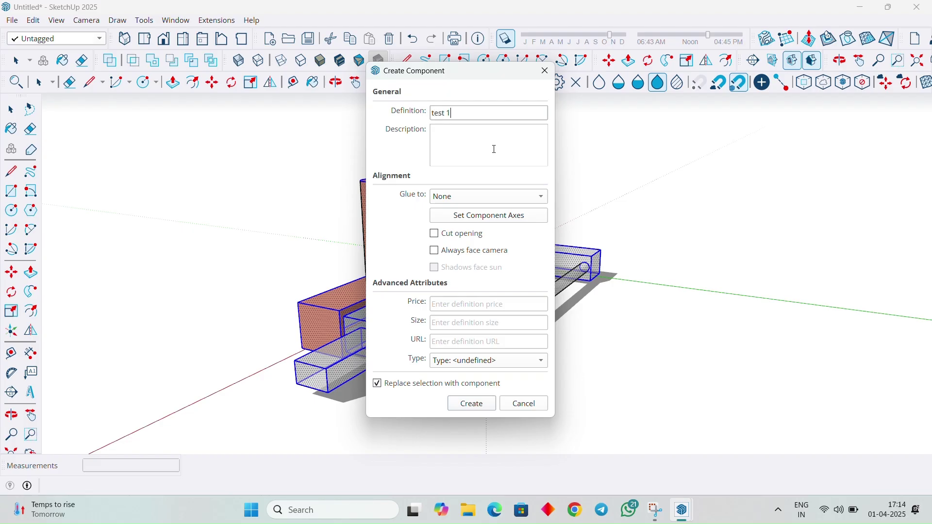
{"action": "left_click", "coordinate": [469, 404]}
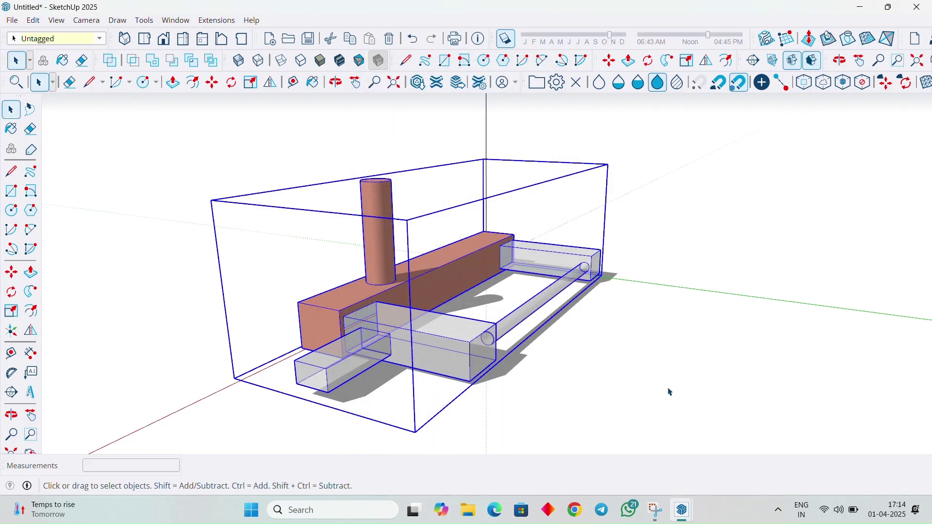
- Select the test 1 component and move it about 42600 mm away from the origin
{"action": "middle_click_drag", "start_coordinate": [670, 393], "coordinate": [455, 417]}
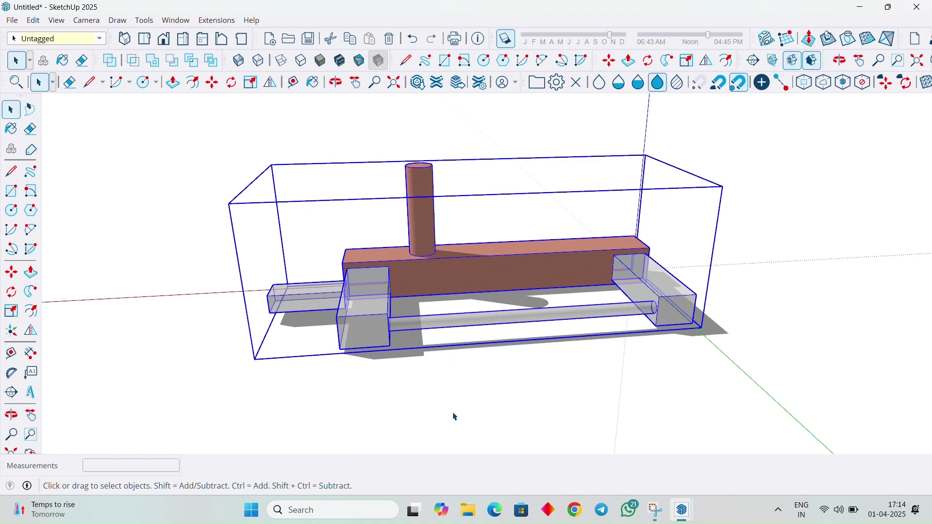
{"action": "left_click", "coordinate": [535, 382]}
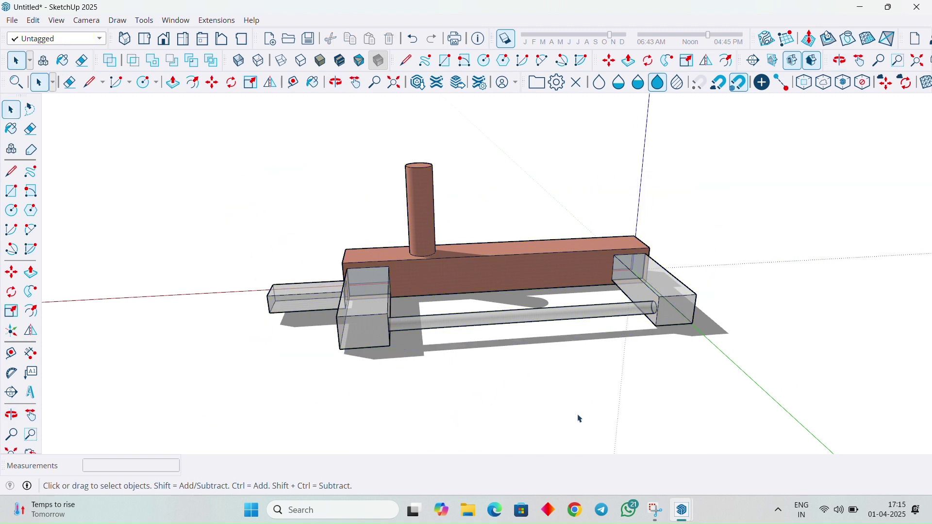
{"action": "left_click", "coordinate": [402, 297]}
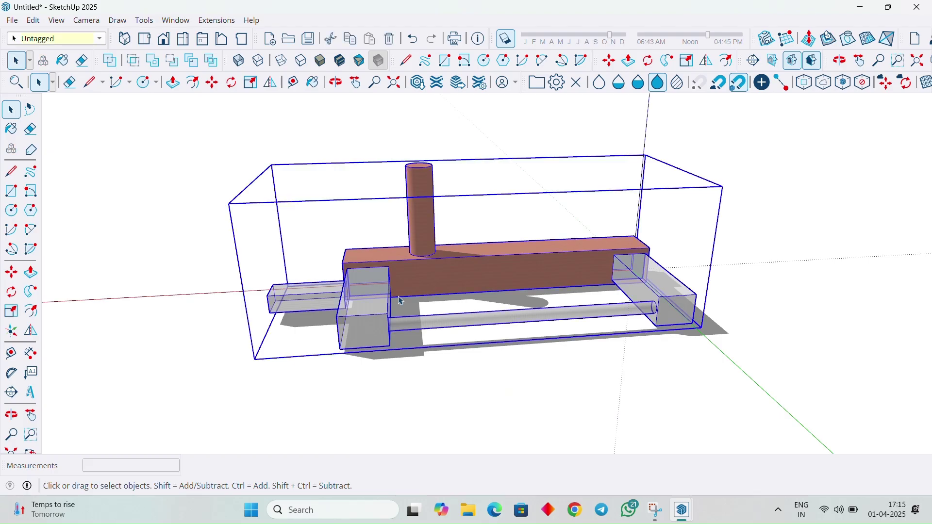
{"action": "key", "text": "h"}
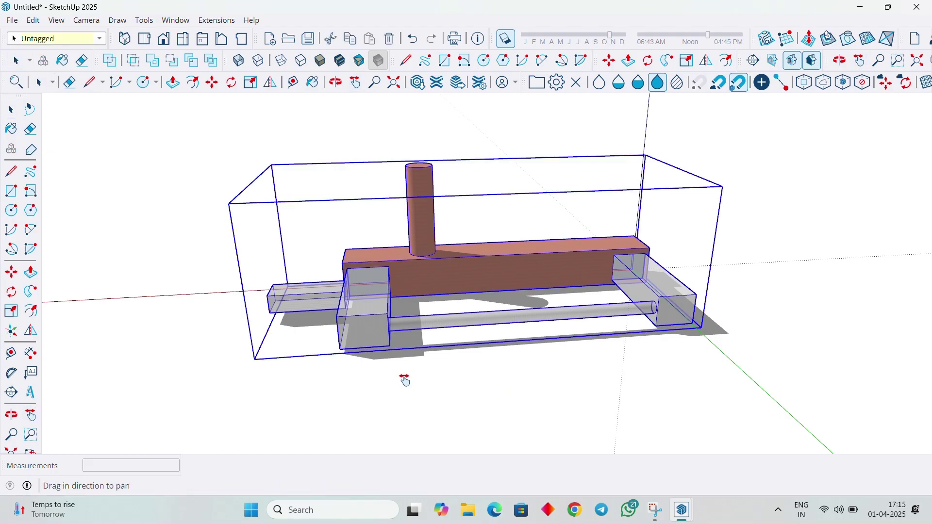
{"action": "key", "text": "space"}
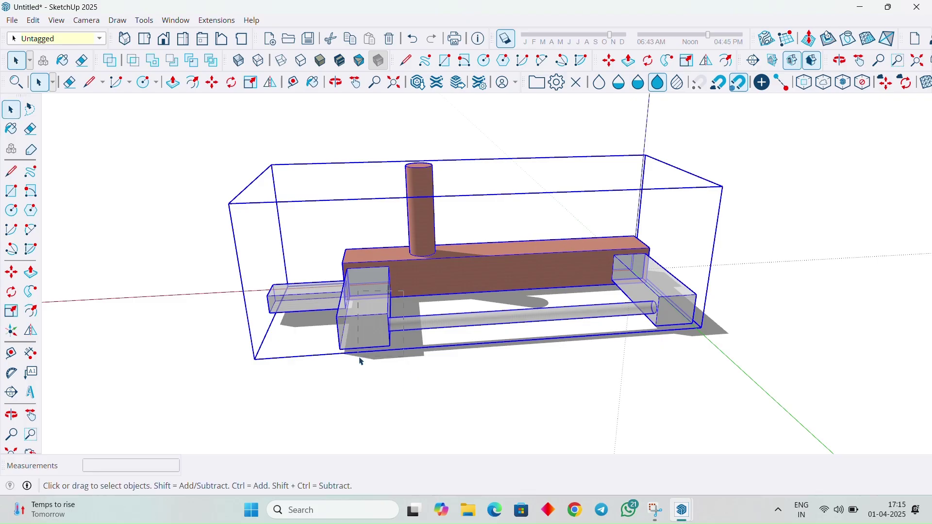
{"action": "middle_click_drag", "start_coordinate": [412, 252], "coordinate": [152, 293]}
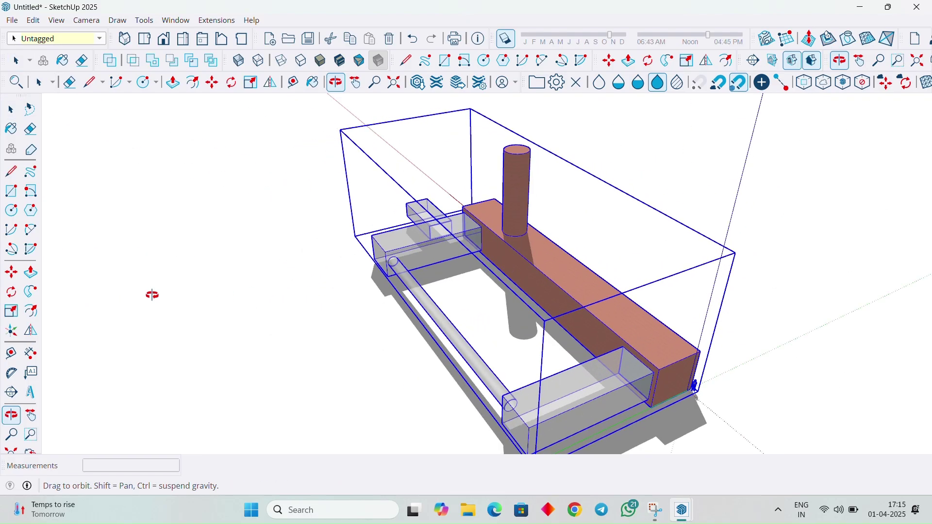
{"action": "key", "text": "m"}
{"action": "left_click", "coordinate": [601, 337]}
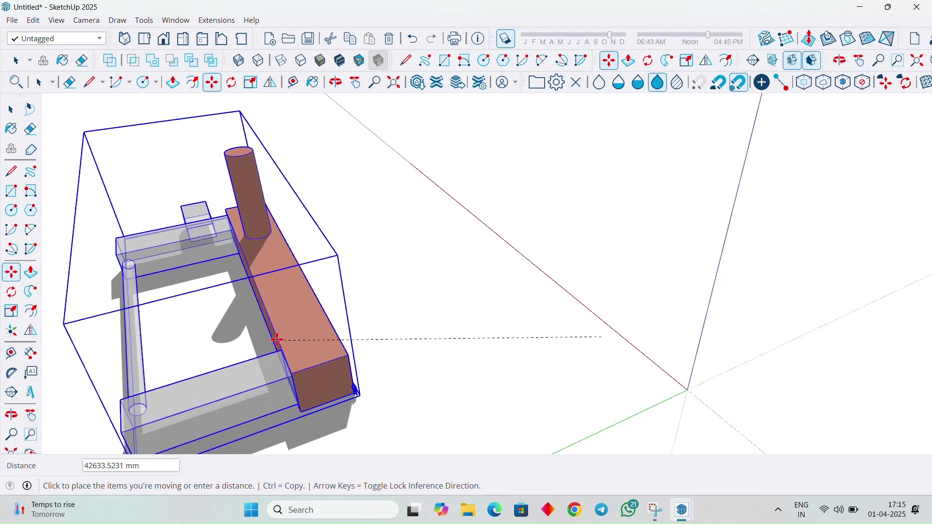
{"action": "left_click", "coordinate": [281, 336]}
{"action": "middle_click_drag", "start_coordinate": [391, 378], "coordinate": [537, 257]}
{"action": "key", "text": "m"}
{"action": "scroll", "coordinate": [569, 243], "scroll_direction": "down", "scroll_amount": 5}
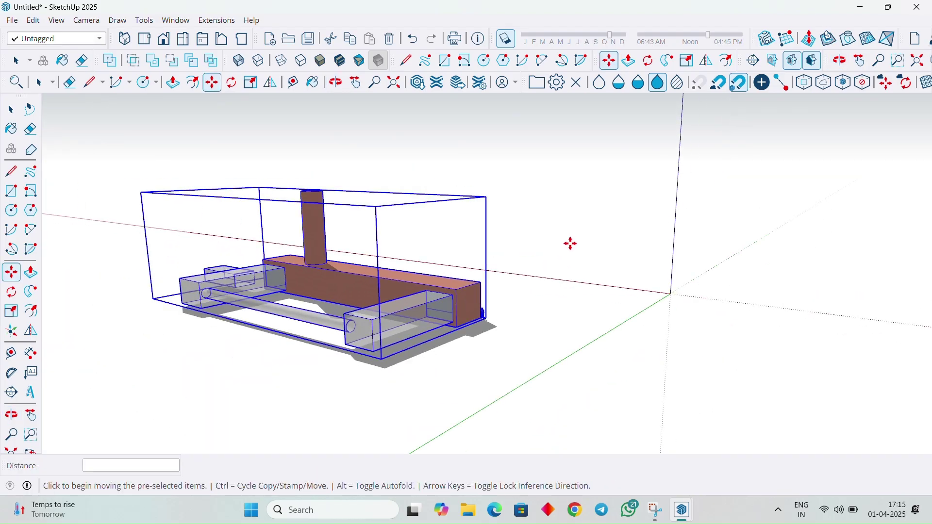
- Move the component by its near lower corner about 45527 mm farther away from the origin
{"action": "key", "text": "space"}
{"action": "middle_click_drag", "start_coordinate": [455, 305], "coordinate": [462, 359]}
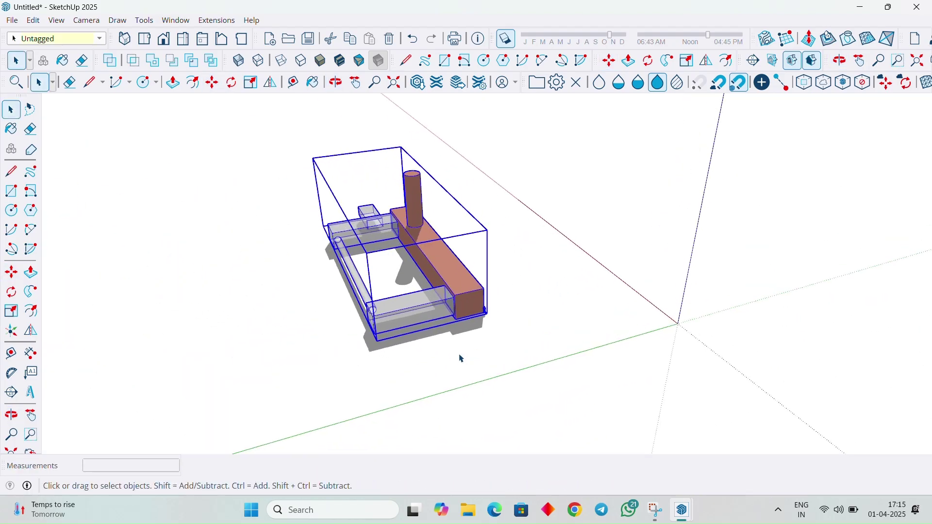
{"action": "key", "text": "m"}
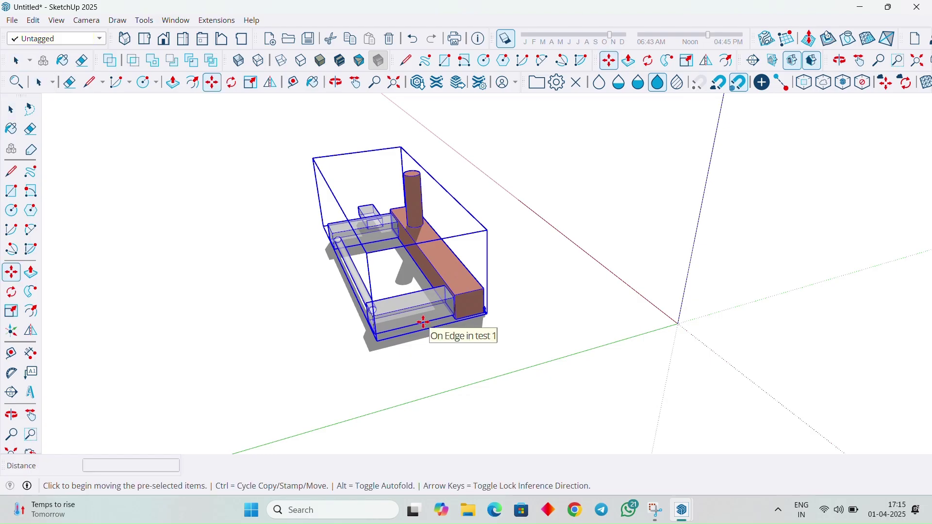
{"action": "left_click", "coordinate": [378, 341]}
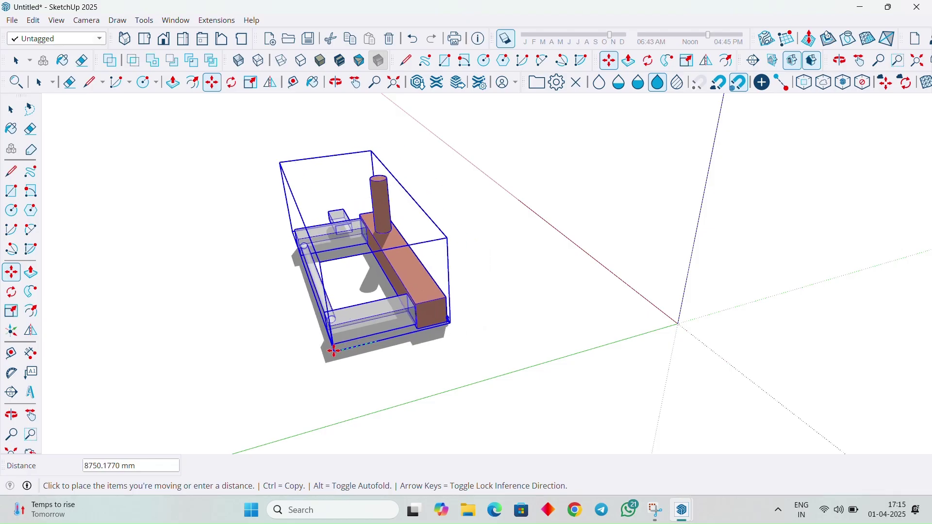
{"action": "key", "text": "ctrl"}
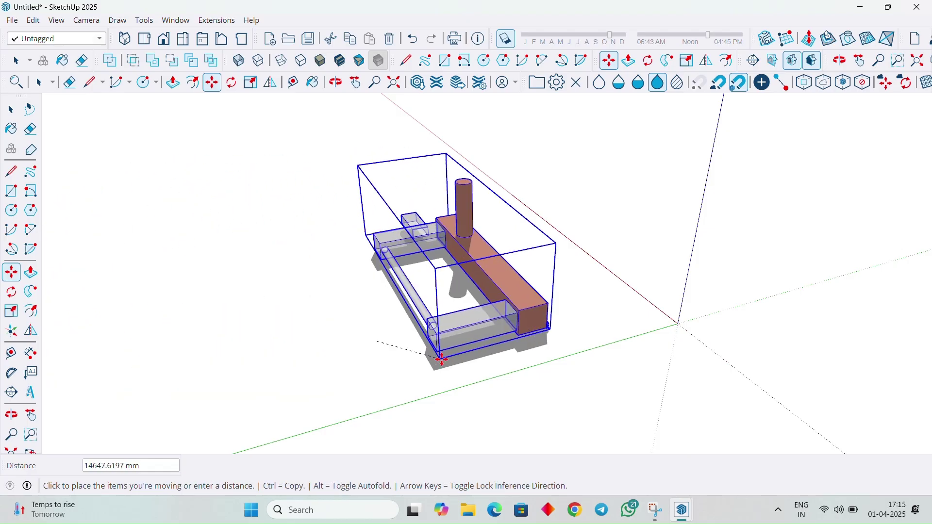
{"action": "left_click", "coordinate": [124, 413]}
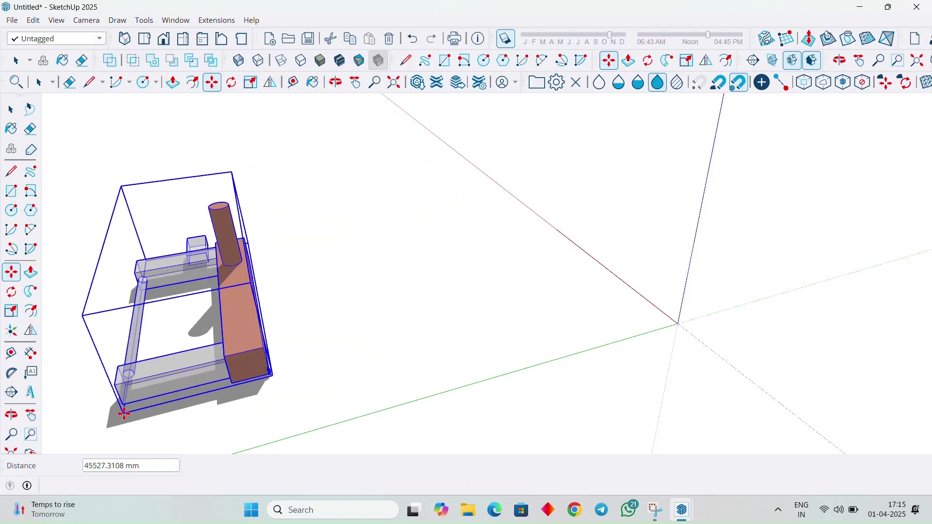
- Copy the component along the green axis, about 53893 mm back towards the origin
{"action": "left_click", "coordinate": [269, 373]}
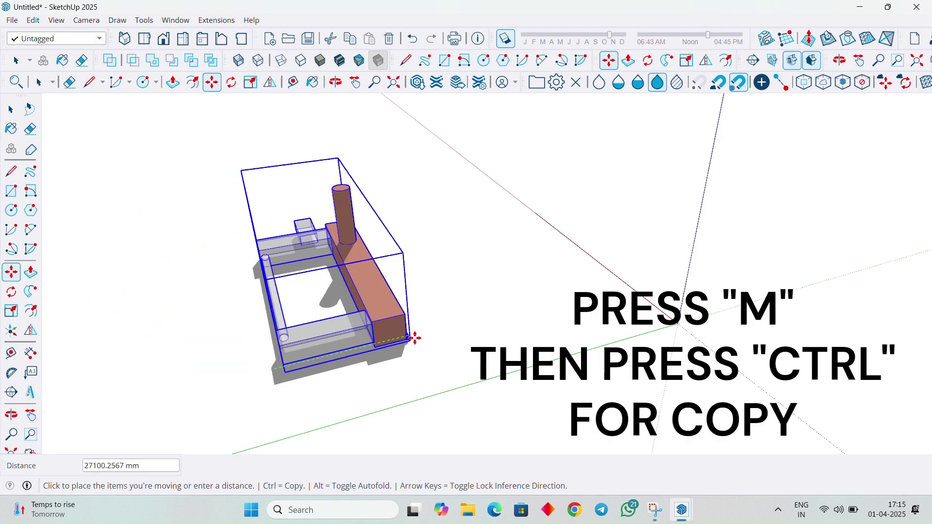
{"action": "key", "text": "ctrl"}
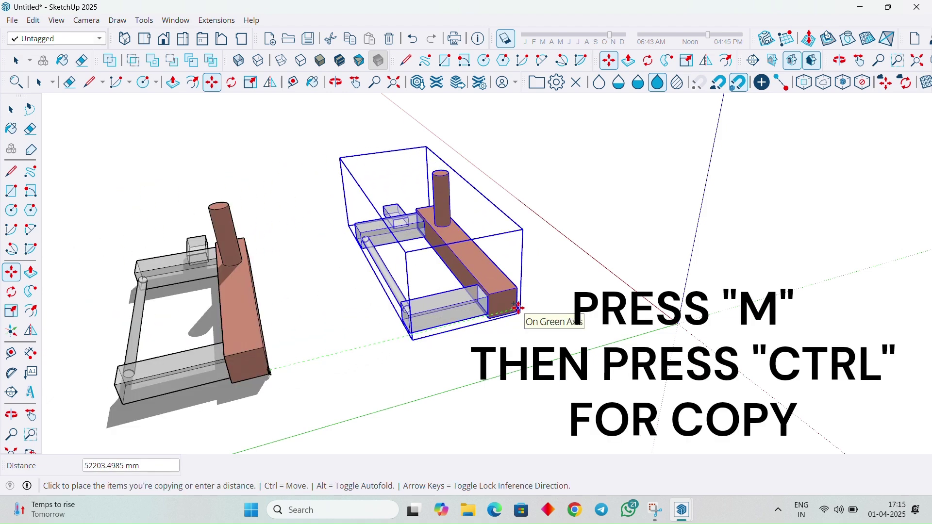
{"action": "left_click", "coordinate": [525, 307]}
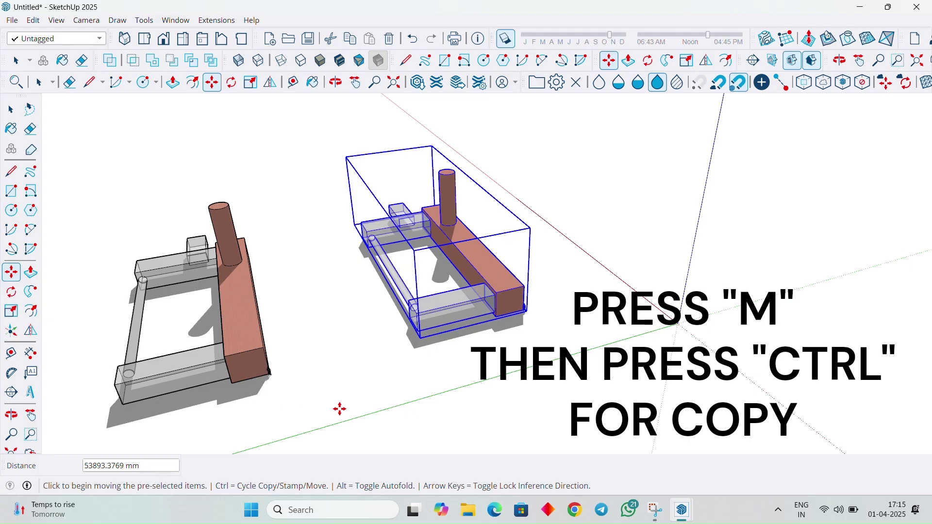
{"action": "middle_click_drag", "start_coordinate": [339, 410], "coordinate": [374, 325]}
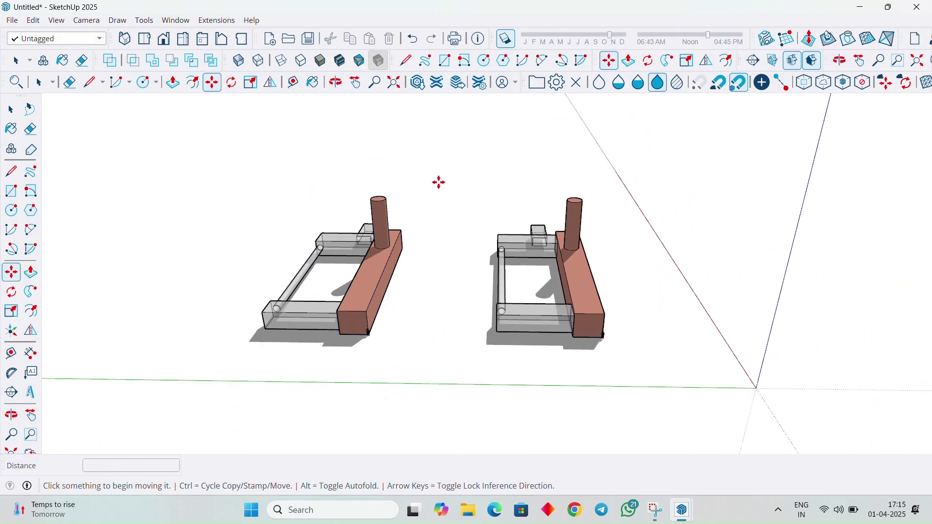
- Select the component farther from the origin and move it about 75331 mm to a raised position near the other one
{"action": "key", "text": "space"}
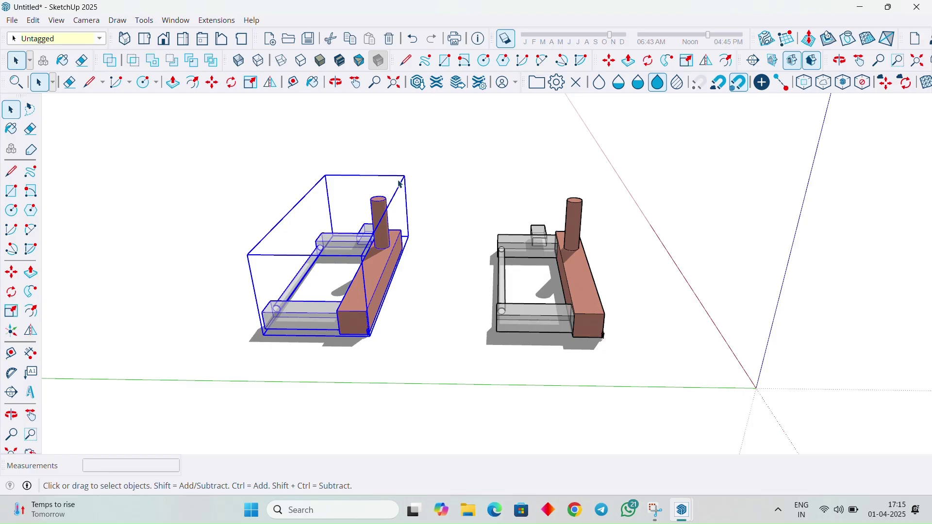
{"action": "key", "text": "r"}
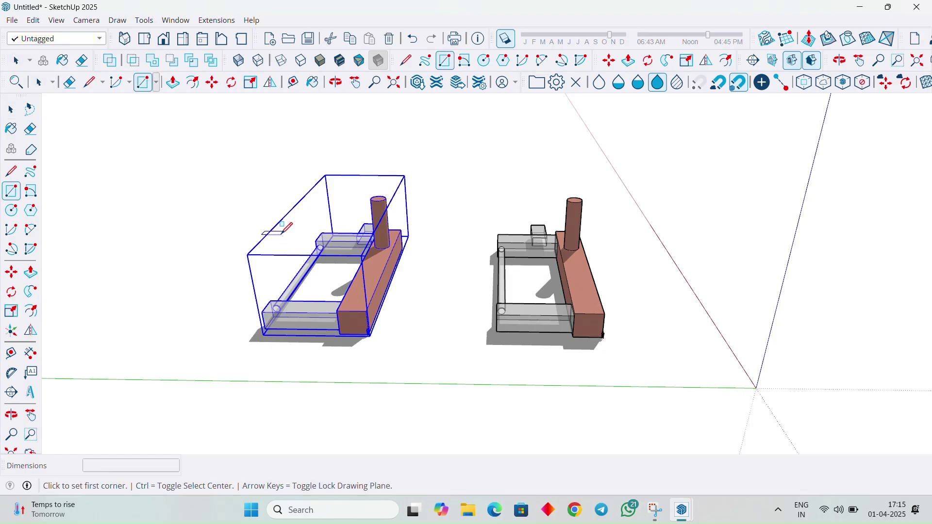
{"action": "key", "text": "space"}
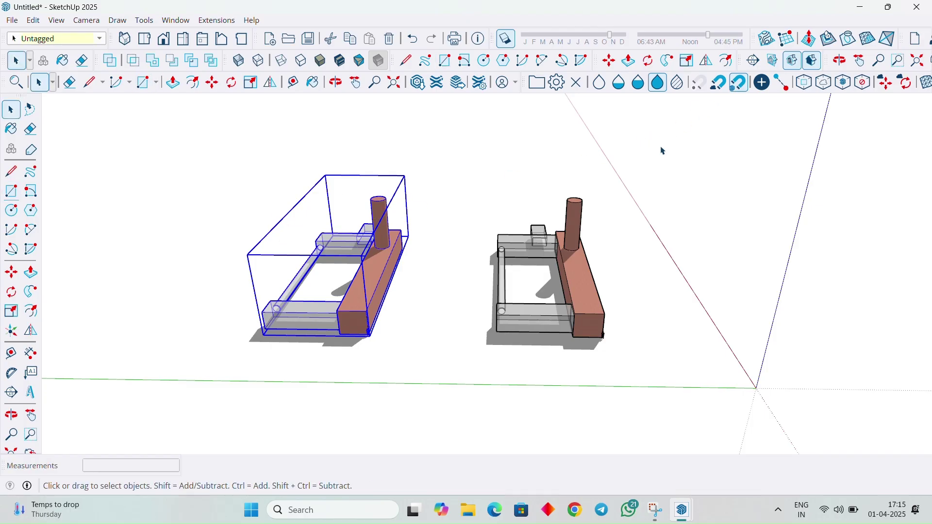
{"action": "key", "text": "m"}
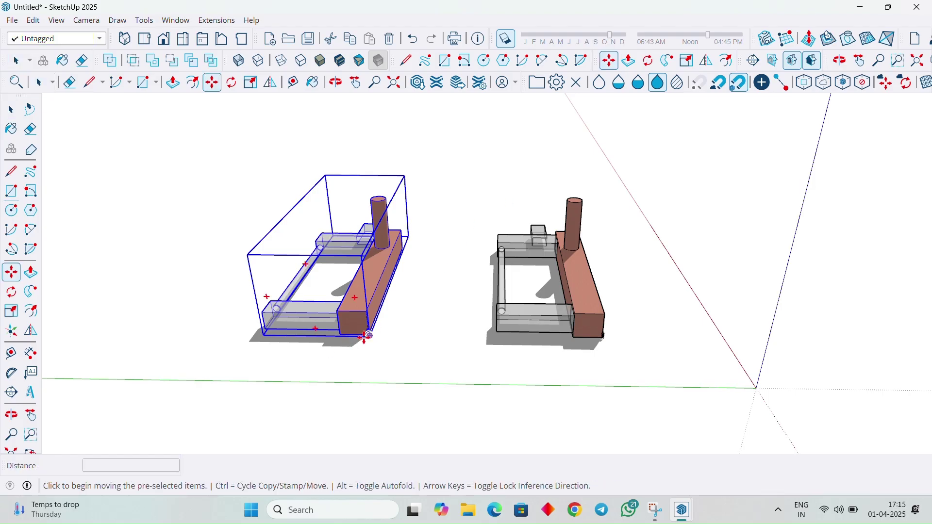
{"action": "left_click", "coordinate": [313, 303]}
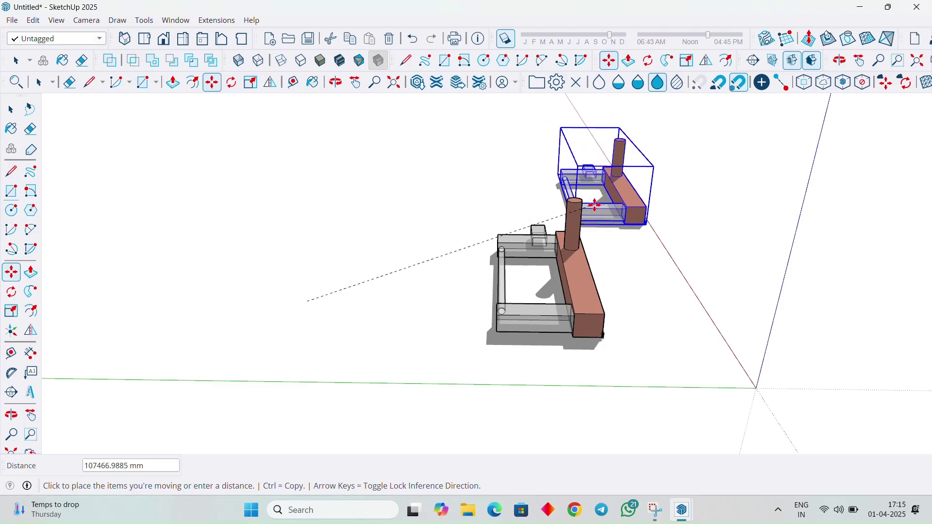
{"action": "left_click", "coordinate": [576, 186]}
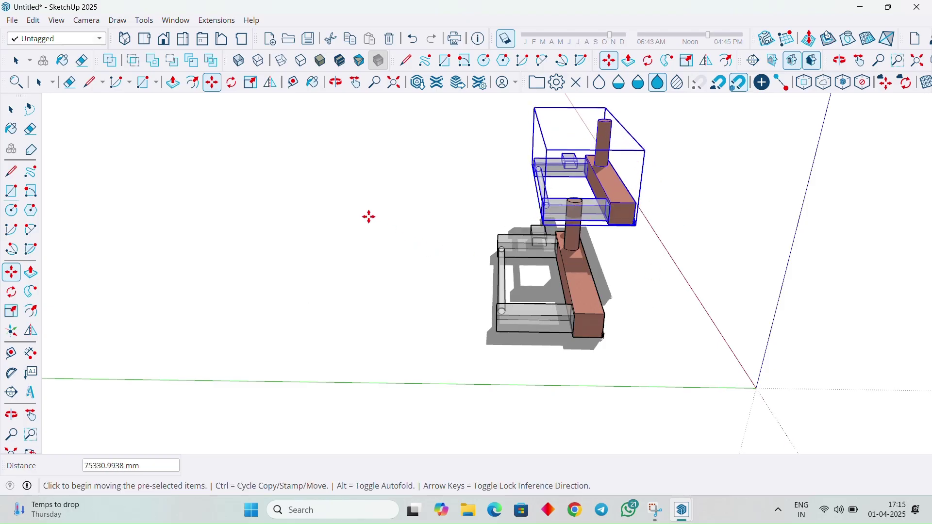
- Move the raised component by its lower corner about 16001 mm so that corner rests on the other component's cylinder top
{"action": "middle_click_drag", "start_coordinate": [547, 283], "coordinate": [240, 166]}
{"action": "scroll", "coordinate": [640, 204], "scroll_direction": "up", "scroll_amount": 4}
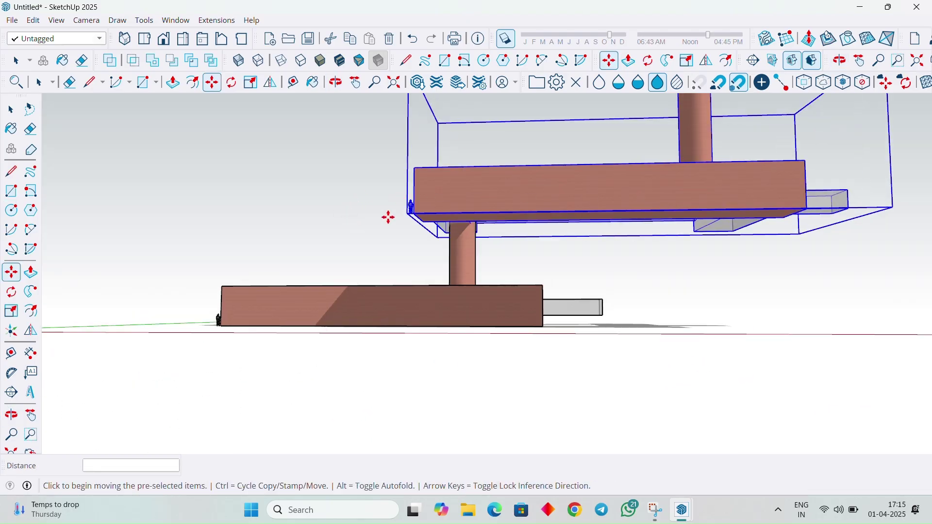
{"action": "left_click", "coordinate": [410, 213]}
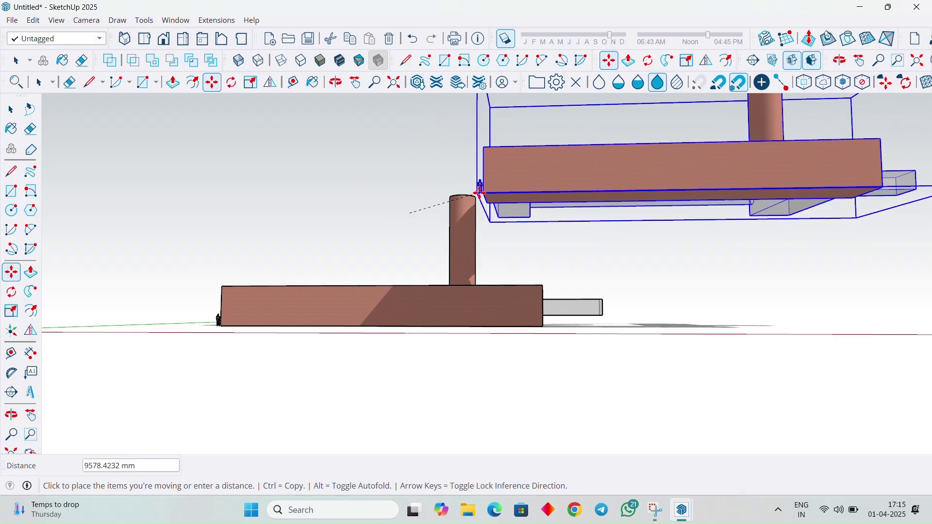
{"action": "scroll", "coordinate": [466, 194], "scroll_direction": "up", "scroll_amount": 6}
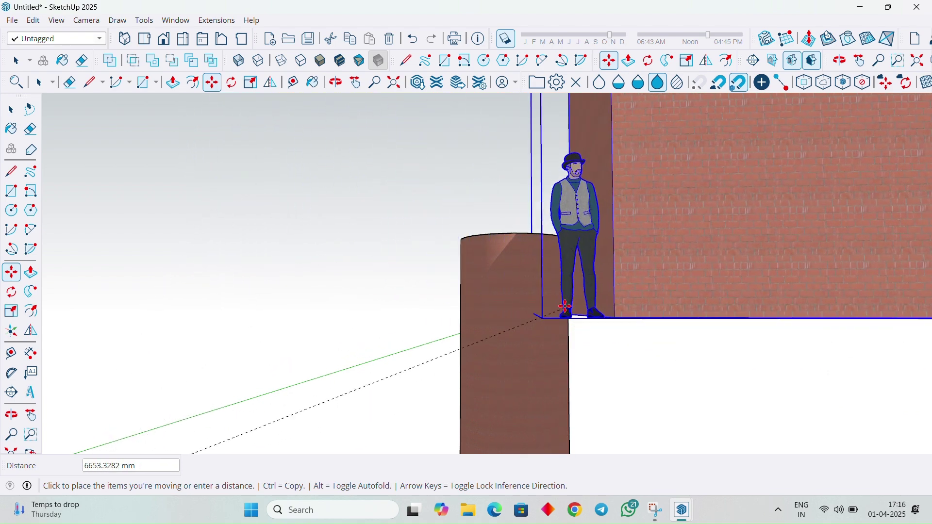
{"action": "scroll", "coordinate": [552, 293], "scroll_direction": "down", "scroll_amount": 2}
{"action": "middle_click_drag", "start_coordinate": [552, 294], "coordinate": [680, 374]}
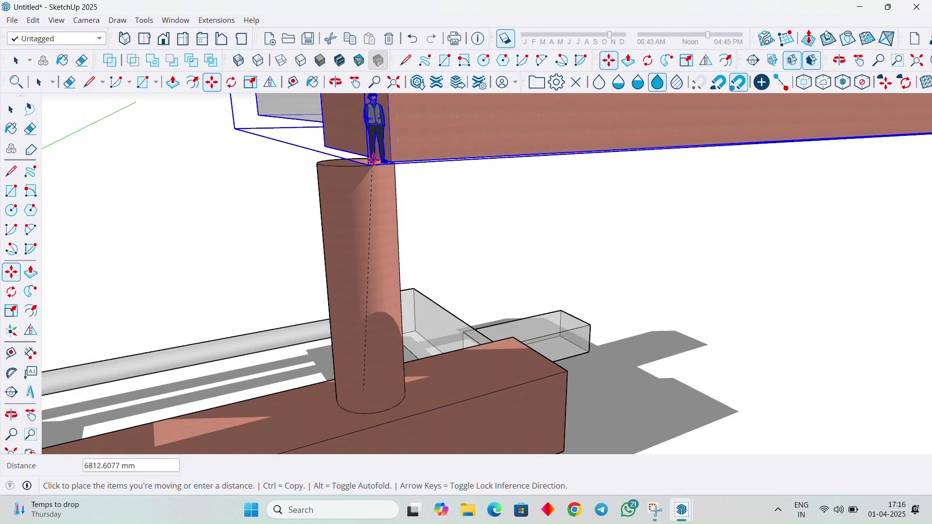
{"action": "left_click", "coordinate": [387, 165]}
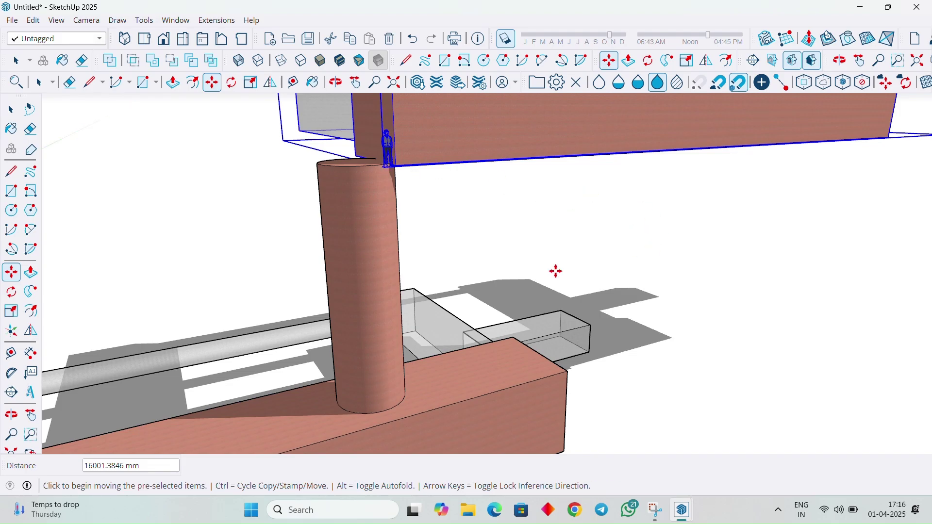
- Select the upper component and orbit around both components to examine the stacked arrangement from several sides
{"action": "middle_click_drag", "start_coordinate": [556, 271], "coordinate": [502, 221]}
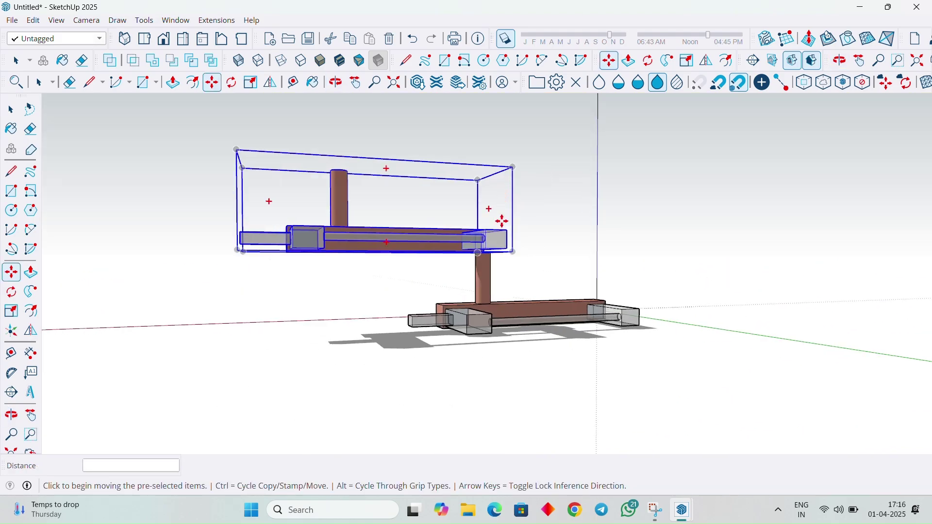
{"action": "key", "text": "space"}
{"action": "left_click", "coordinate": [204, 329]}
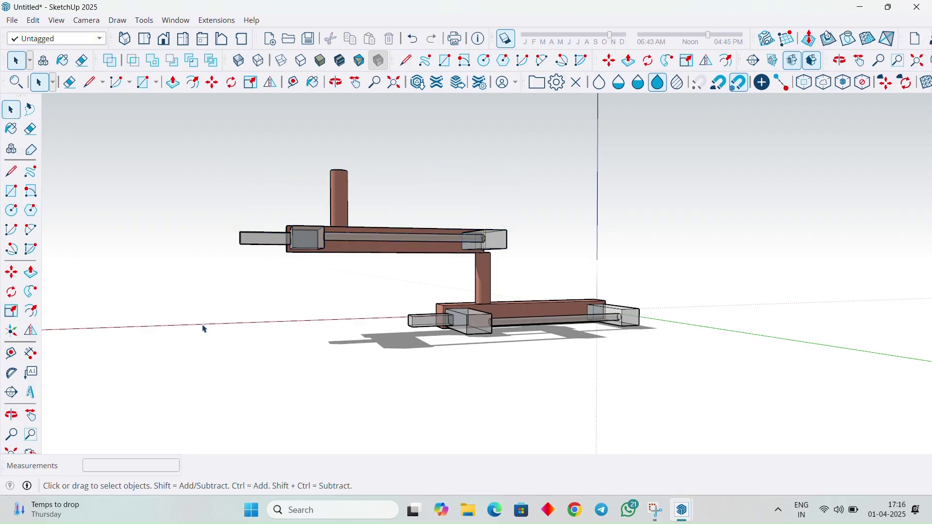
{"action": "left_click", "coordinate": [496, 316]}
{"action": "left_click", "coordinate": [412, 242]}
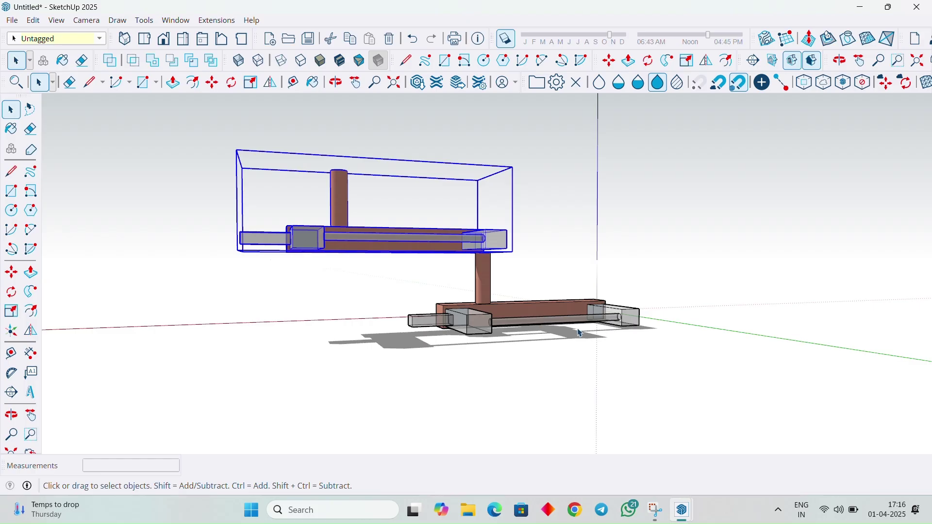
{"action": "middle_click_drag", "start_coordinate": [679, 238], "coordinate": [158, 302]}
{"action": "left_click", "coordinate": [835, 62]}
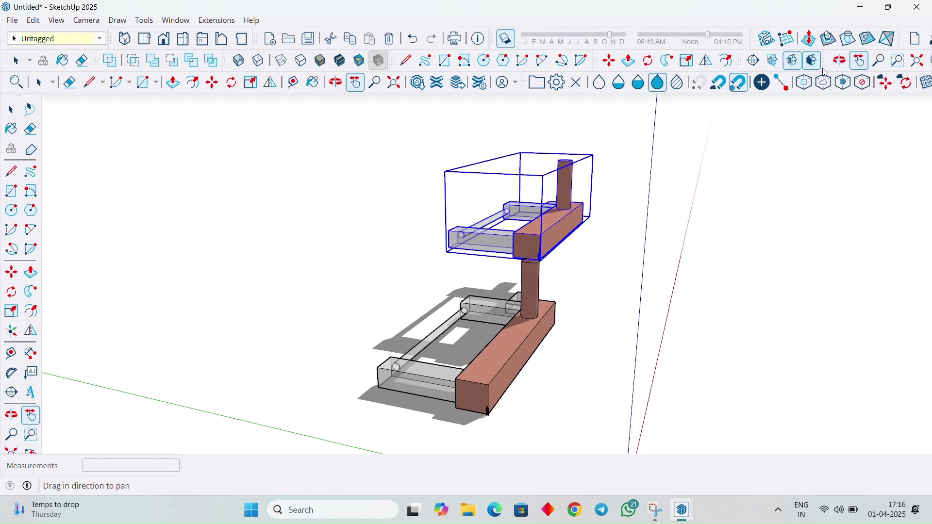
{"action": "left_click_drag", "start_coordinate": [507, 429], "coordinate": [923, 383]}
{"action": "left_click_drag", "start_coordinate": [368, 377], "coordinate": [465, 392]}
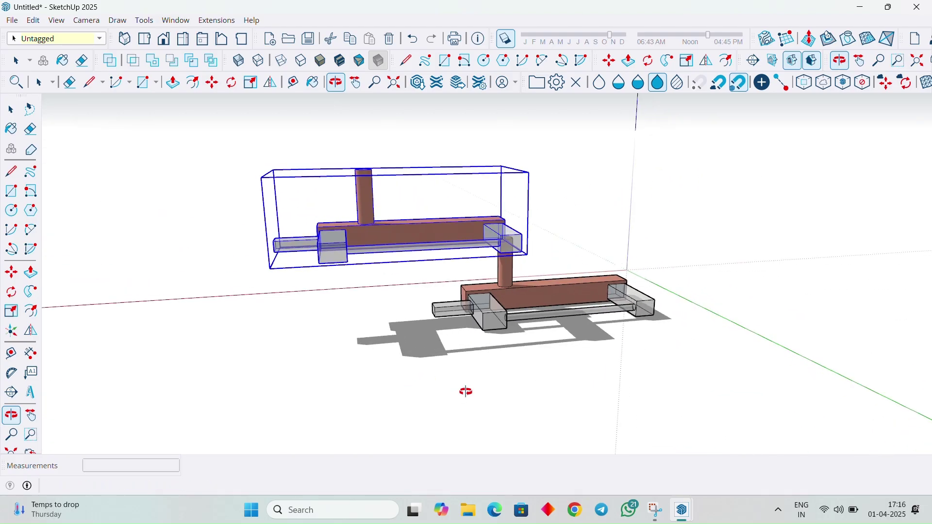
{"action": "left_click_drag", "start_coordinate": [379, 342], "coordinate": [566, 345]}
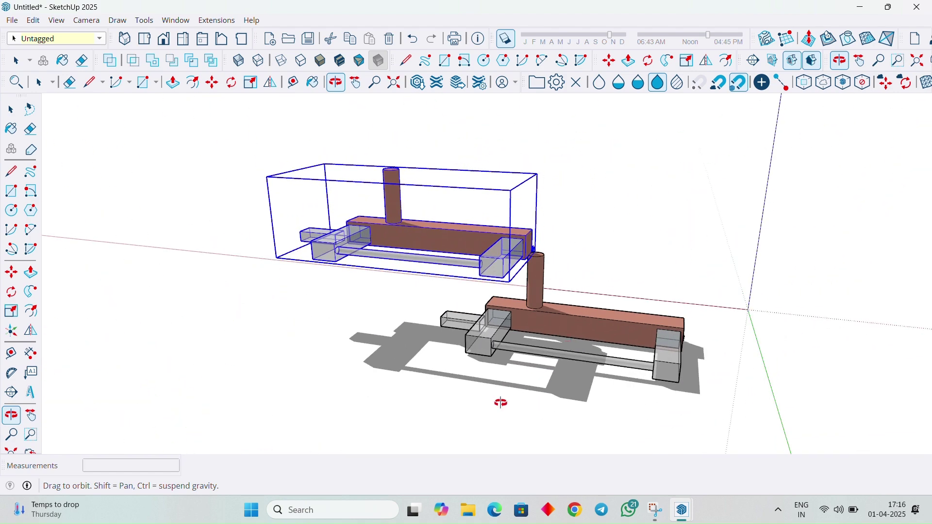
{"action": "mouse_move", "coordinate": [500, 402]}
{"action": "left_mouse_down"}
{"action": "mouse_move", "coordinate": [458, 285]}
{"action": "mouse_move", "coordinate": [316, 400]}
{"action": "mouse_move", "coordinate": [566, 339]}
{"action": "mouse_move", "coordinate": [489, 406]}
{"action": "left_mouse_up"}
{"action": "key", "text": "space"}
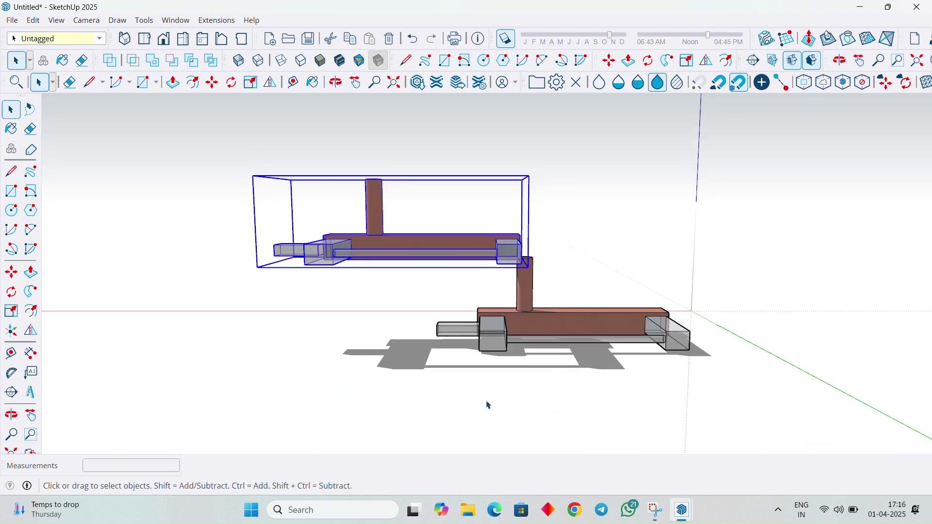
- Deselect the upper component and examine how both components sit relative to each other from raised viewpoints
{"action": "left_click", "coordinate": [211, 258]}
{"action": "key", "text": "o"}
{"action": "left_click_drag", "start_coordinate": [447, 266], "coordinate": [398, 343]}
{"action": "middle_click_drag", "start_coordinate": [398, 343], "coordinate": [407, 358]}
{"action": "scroll", "coordinate": [592, 357], "scroll_direction": "down", "scroll_amount": 3}
{"action": "scroll", "coordinate": [564, 358], "scroll_direction": "up", "scroll_amount": 4}
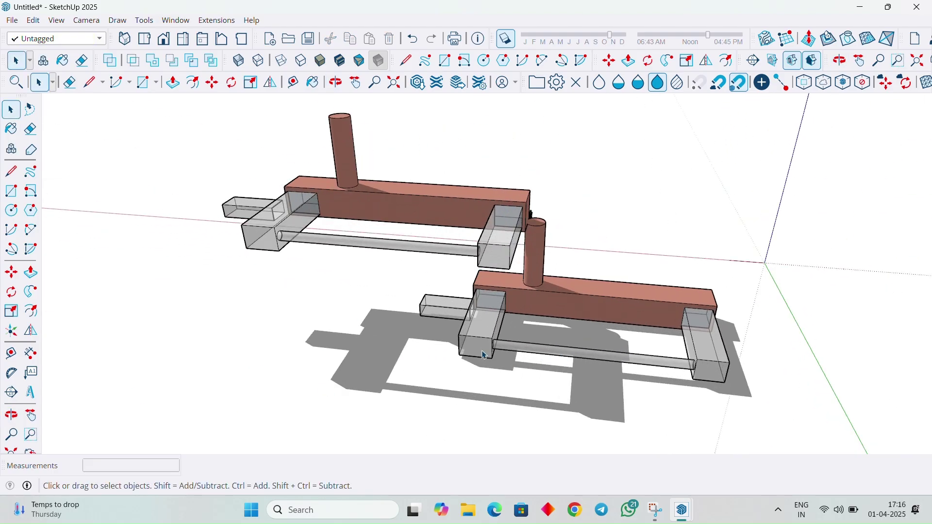
{"action": "middle_click_drag", "start_coordinate": [350, 311], "coordinate": [485, 356]}
- Close the untitled model without saving its changes and open the recent file Lion statue
{"action": "left_click", "coordinate": [916, 7]}
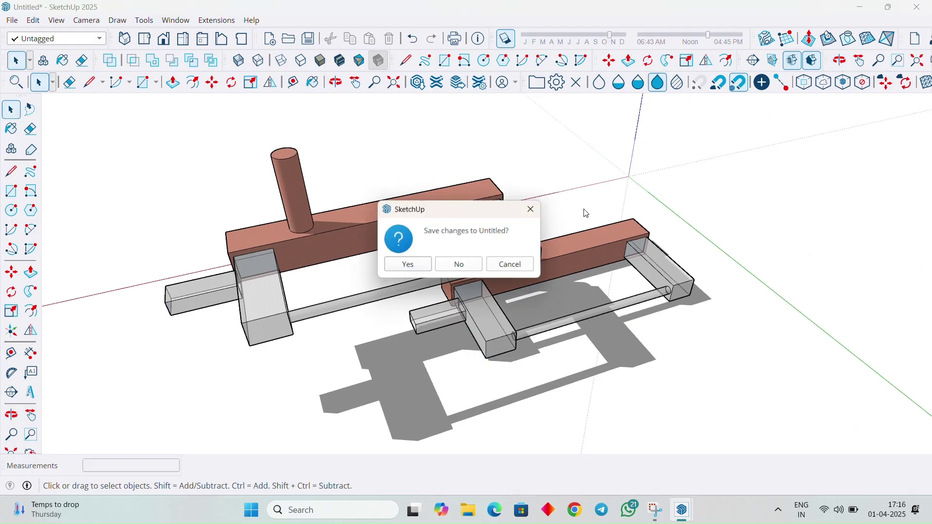
{"action": "left_click", "coordinate": [461, 266]}
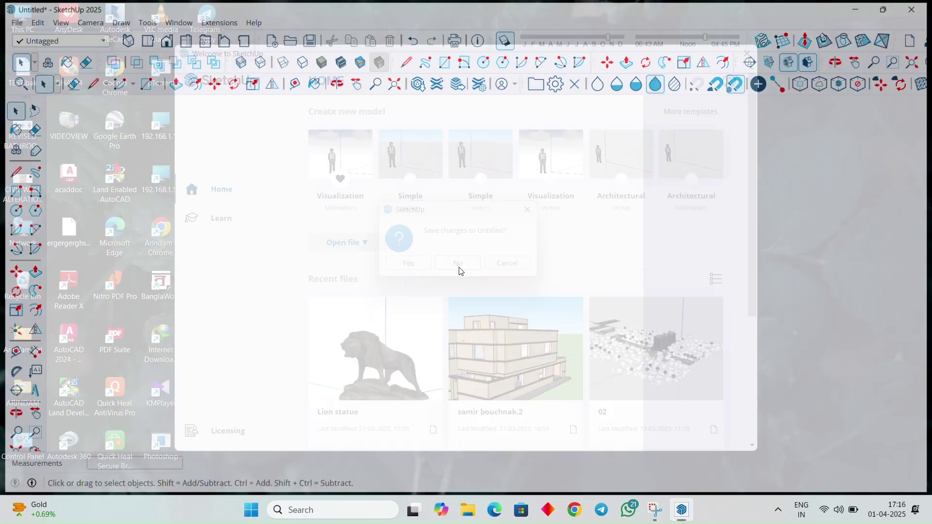
{"action": "left_click", "coordinate": [379, 382]}
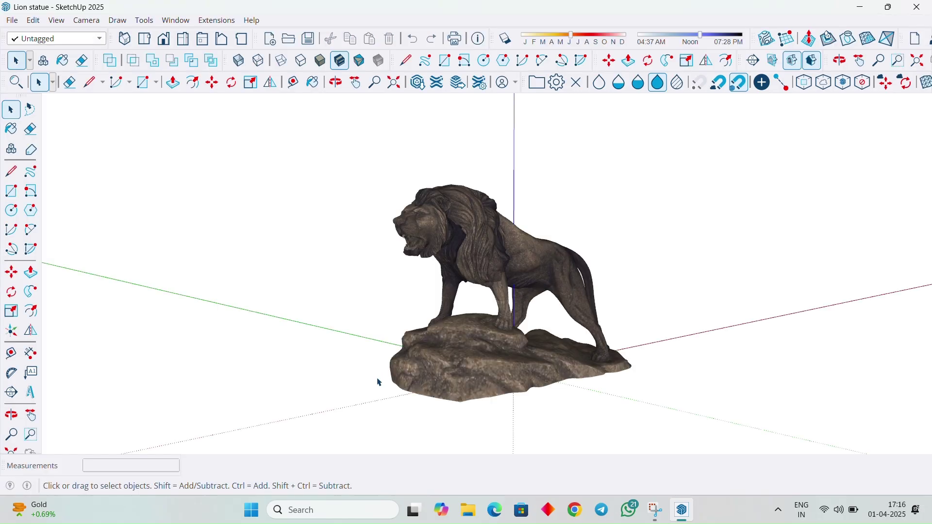
- Examine the lion statue and its rock base from all around, including close views of the head and mane
{"action": "middle_click_drag", "start_coordinate": [351, 304], "coordinate": [722, 343]}
{"action": "scroll", "coordinate": [536, 217], "scroll_direction": "up", "scroll_amount": 4}
{"action": "scroll", "coordinate": [633, 322], "scroll_direction": "down", "scroll_amount": 2}
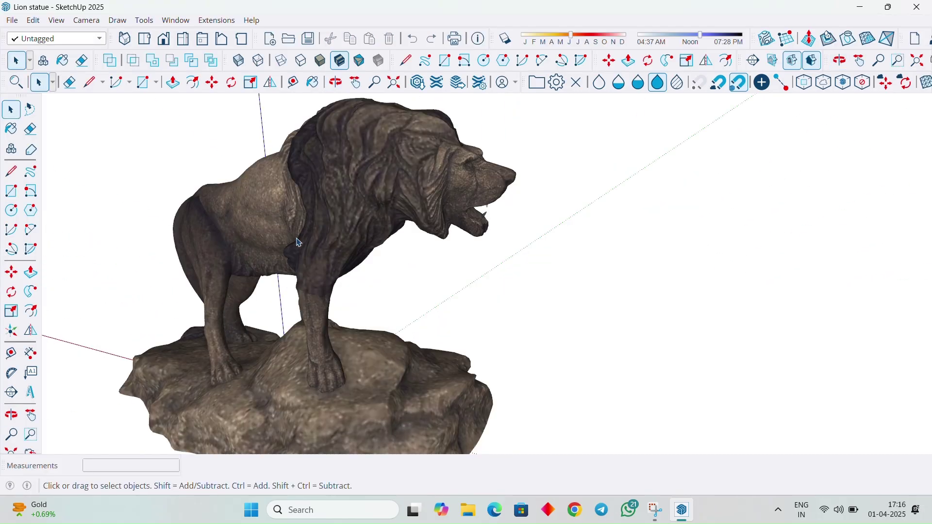
{"action": "middle_click_drag", "start_coordinate": [586, 348], "coordinate": [271, 266]}
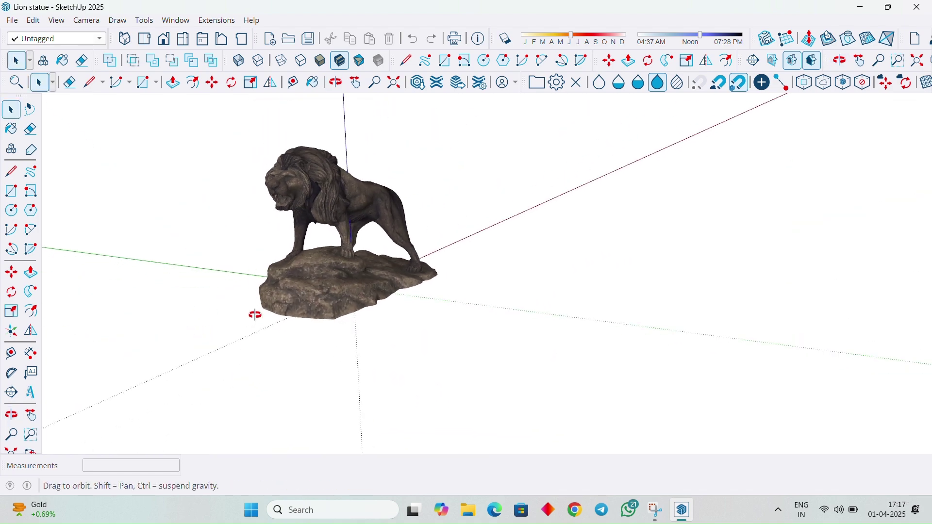
{"action": "middle_click_drag", "start_coordinate": [255, 315], "coordinate": [678, 256]}
{"action": "middle_click_drag", "start_coordinate": [255, 371], "coordinate": [926, 348]}
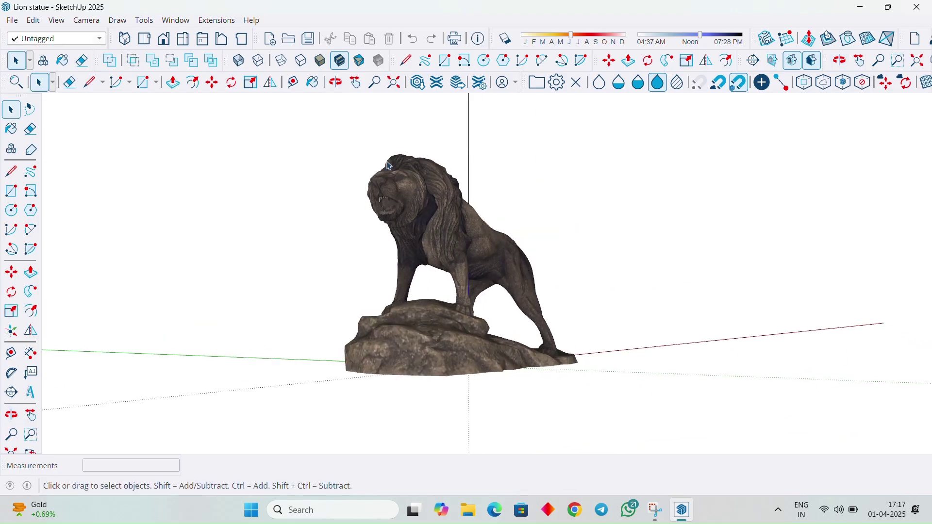
{"action": "scroll", "coordinate": [389, 165], "scroll_direction": "up", "scroll_amount": 3}
{"action": "mouse_move", "coordinate": [389, 165]}
{"action": "middle_mouse_down"}
{"action": "mouse_move", "coordinate": [229, 254]}
{"action": "mouse_move", "coordinate": [416, 371]}
{"action": "mouse_move", "coordinate": [262, 416]}
{"action": "mouse_move", "coordinate": [241, 191]}
{"action": "middle_mouse_up"}
- Close the Lion statue model and refresh the Windows desktop
{"action": "left_click", "coordinate": [916, 6]}
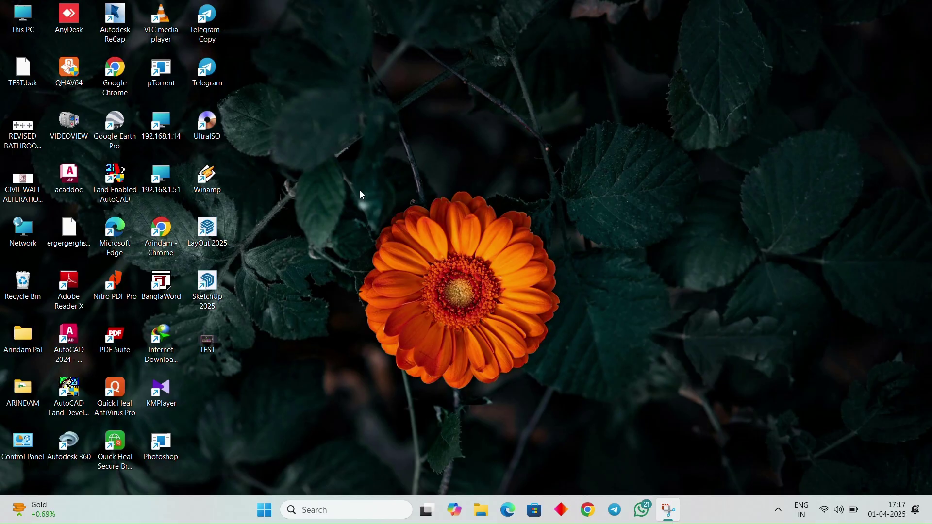
{"action": "right_click", "coordinate": [364, 170]}
{"action": "left_click", "coordinate": [416, 217]}
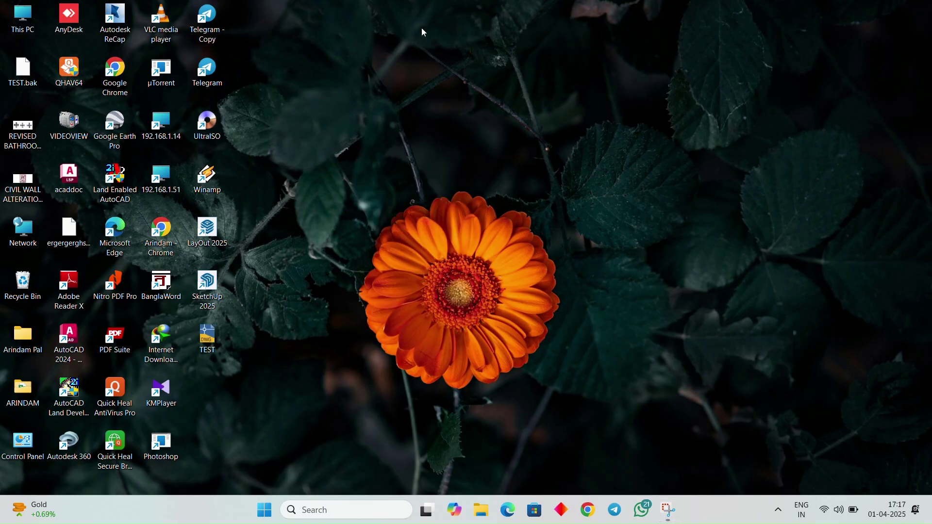